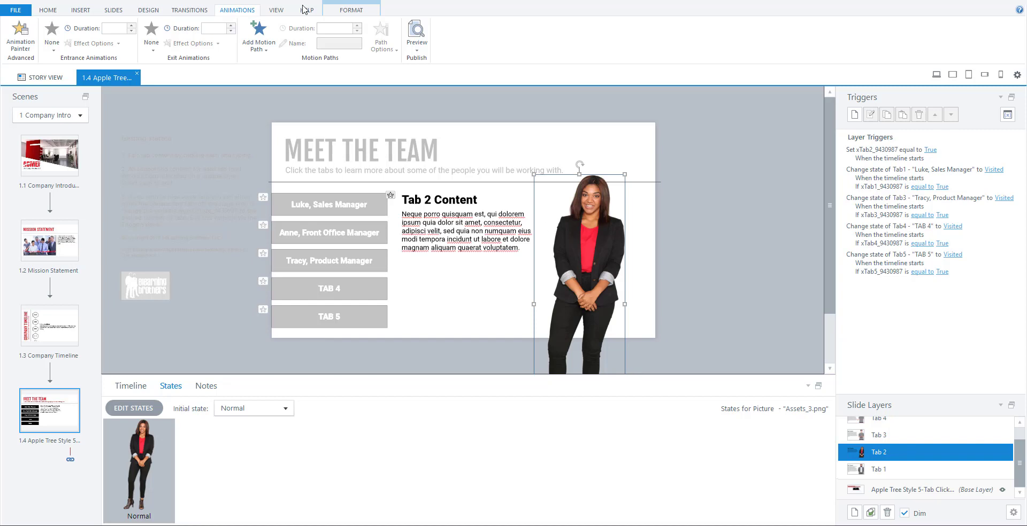
# - Give the woman's picture on the Tab 2 layer a Fly In entrance animation from the right
pyautogui.click(52, 45)
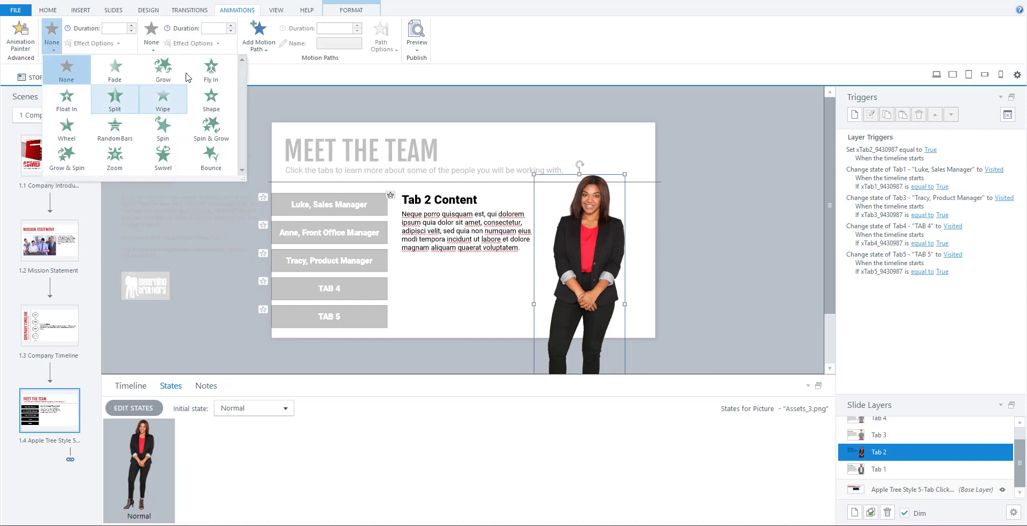
pyautogui.click(203, 77)
pyautogui.click(91, 43)
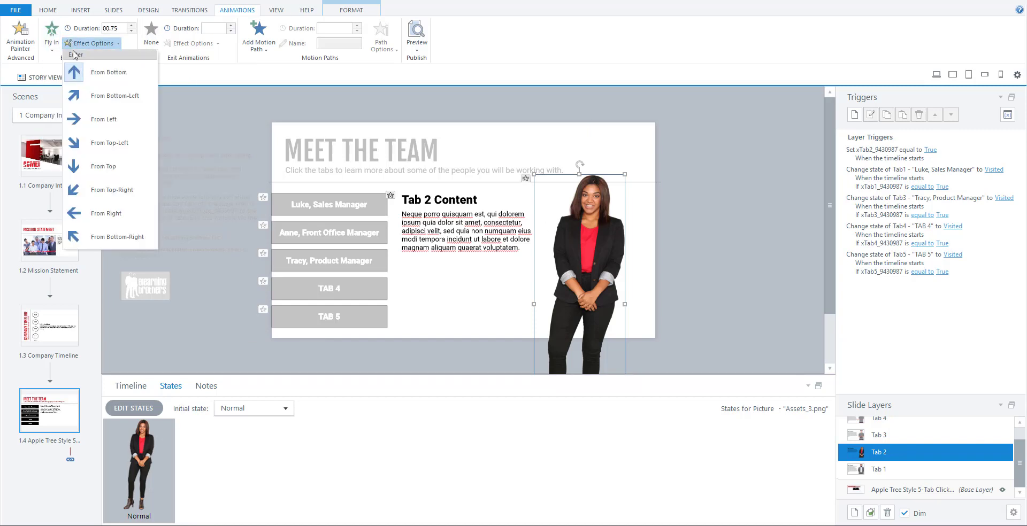
pyautogui.click(99, 212)
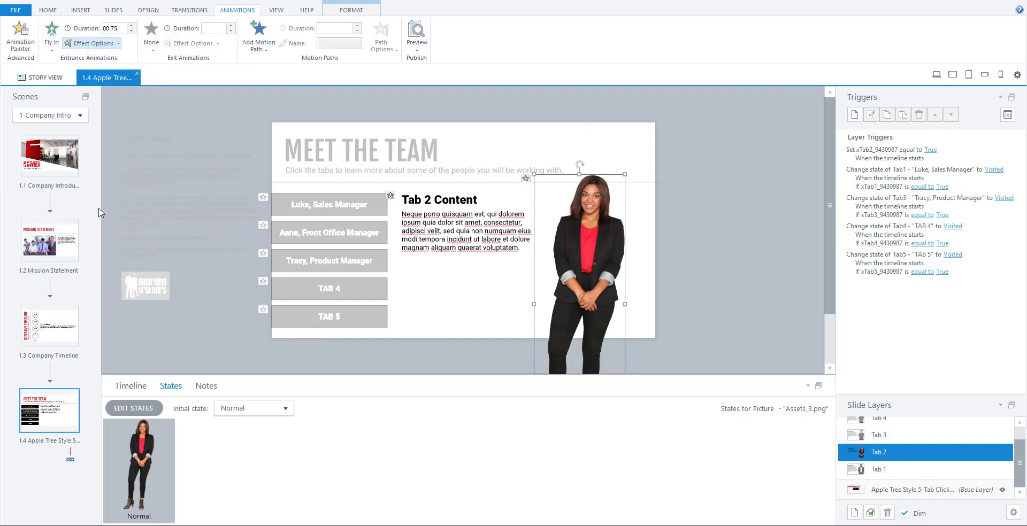
# - Replace the Tab 2 placeholder heading and body text with the front office manager's name, job title and description
pyautogui.click(456, 202)
pyautogui.moveTo(455, 202); pyautogui.dragTo(416, 202)
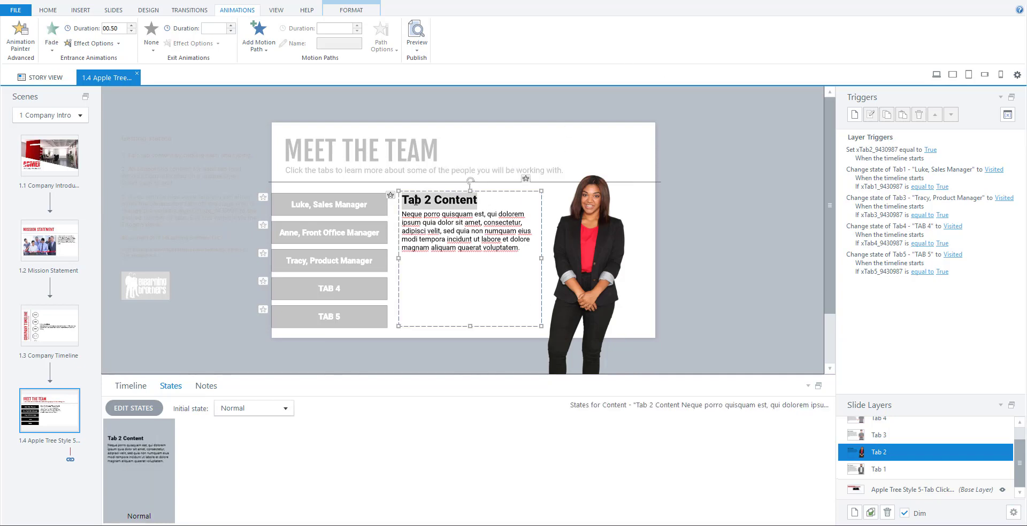
pyautogui.rightClick(416, 202)
pyautogui.click(437, 244)
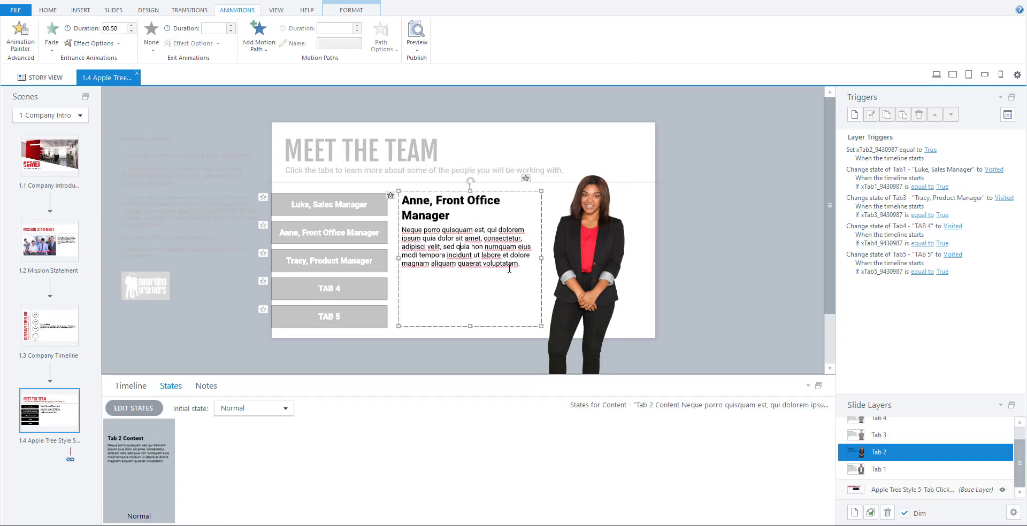
pyautogui.moveTo(522, 264); pyautogui.dragTo(402, 230)
pyautogui.rightClick(410, 239)
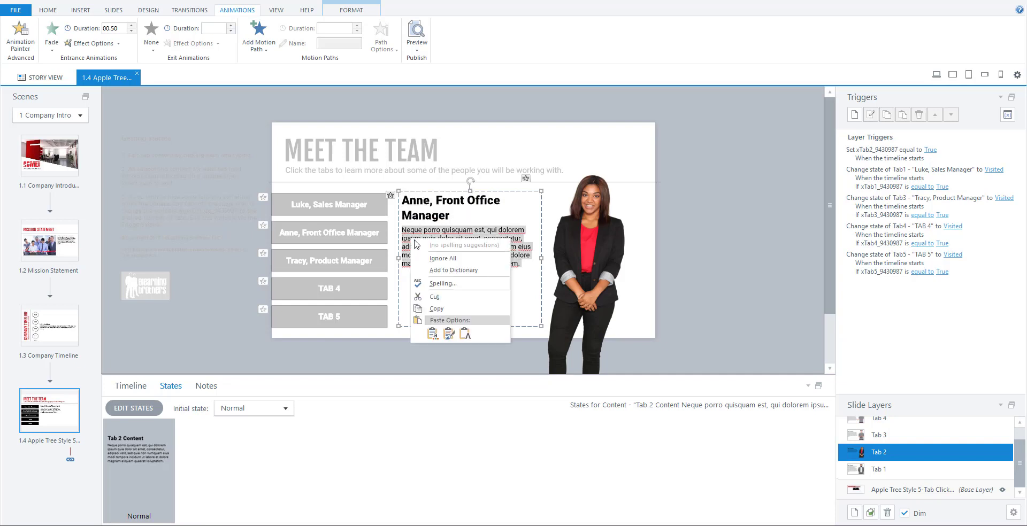
pyautogui.click(449, 333)
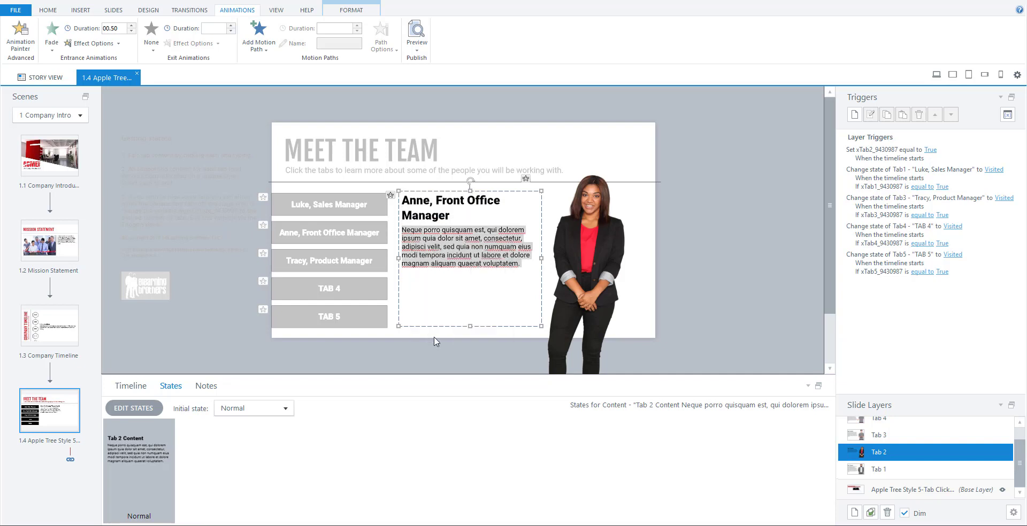
# - Replace the man's picture on the Tab 3 layer with the downloaded photo of the woman in a red blouse and black skirt
pyautogui.click(938, 435)
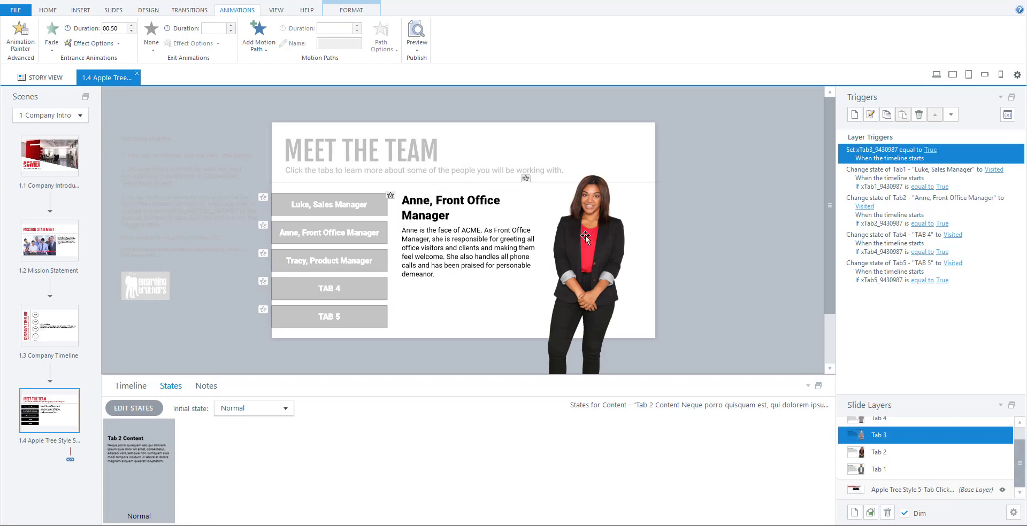
pyautogui.rightClick(585, 236)
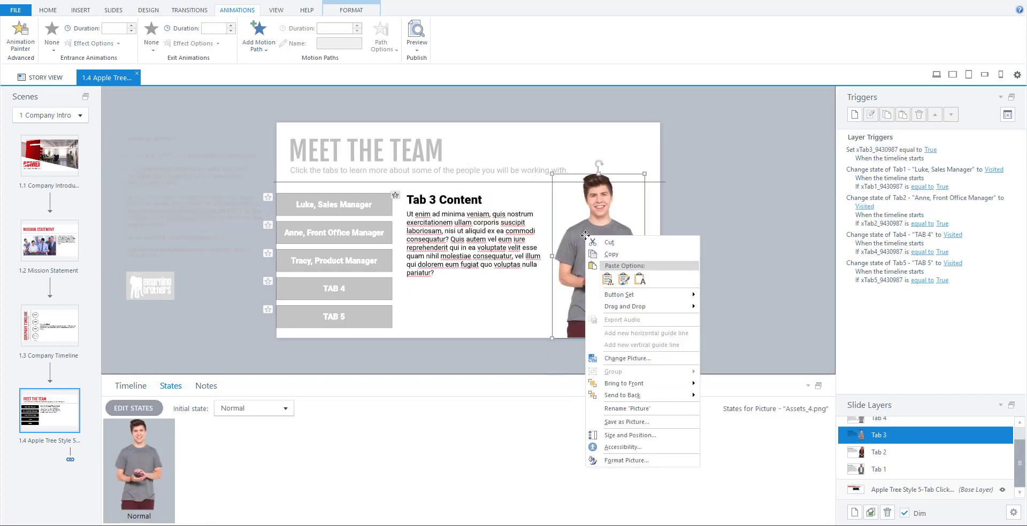
pyautogui.click(620, 358)
pyautogui.scroll(-2, 246, 160)
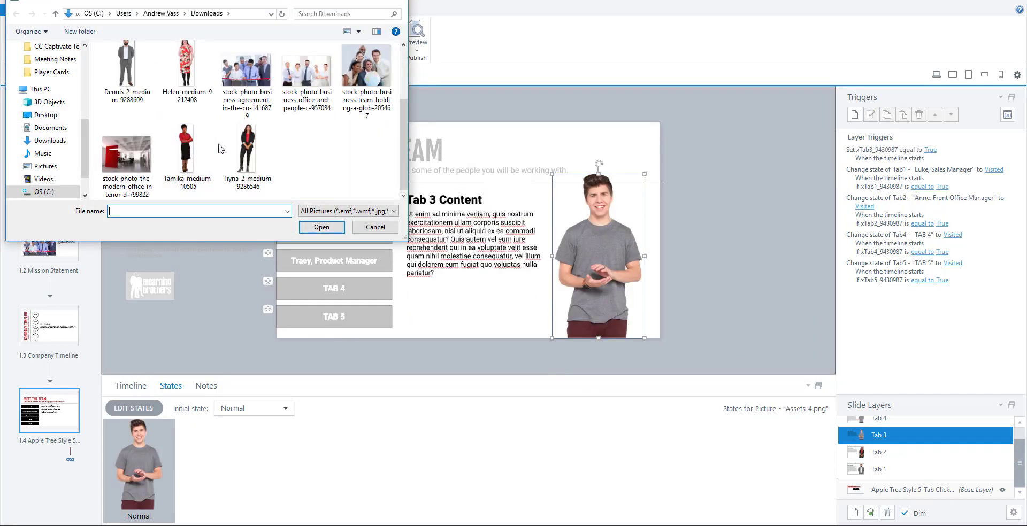
pyautogui.click(187, 155)
pyautogui.click(321, 227)
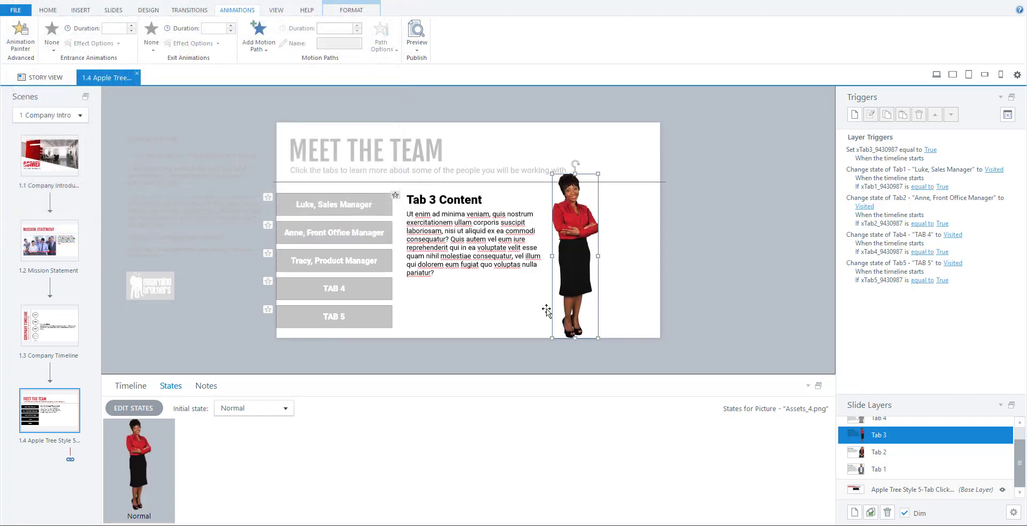
# - Enlarge the new Tab 3 picture past the slide's lower edge and give it a Fly In entrance animation from the right
pyautogui.moveTo(627, 359); pyautogui.dragTo(712, 444)
pyautogui.moveTo(605, 303); pyautogui.dragTo(617, 303)
pyautogui.click(52, 31)
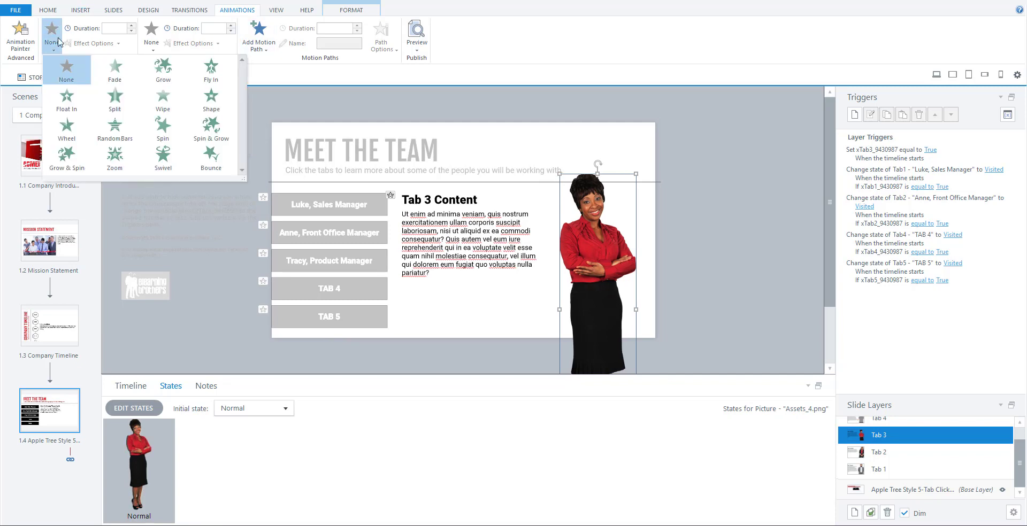
pyautogui.click(204, 78)
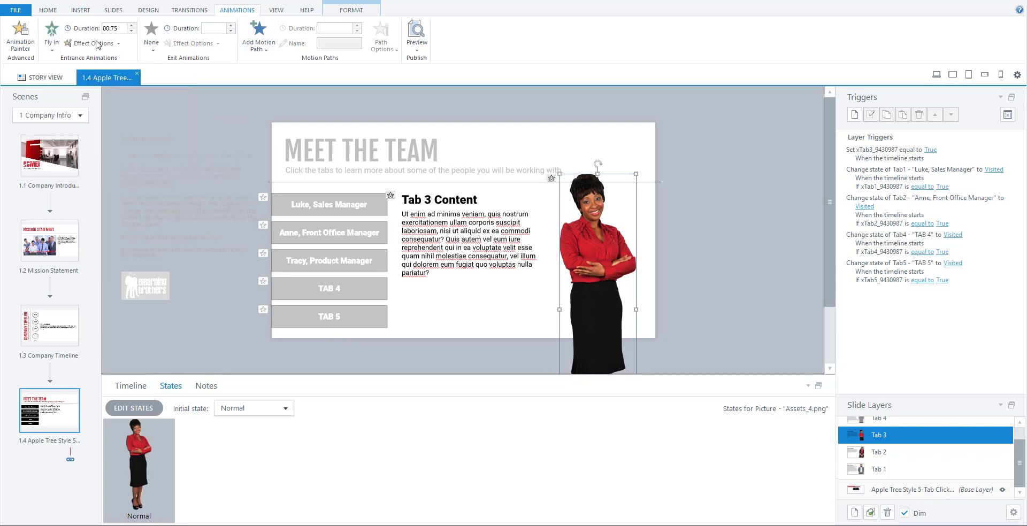
pyautogui.click(92, 44)
pyautogui.click(97, 214)
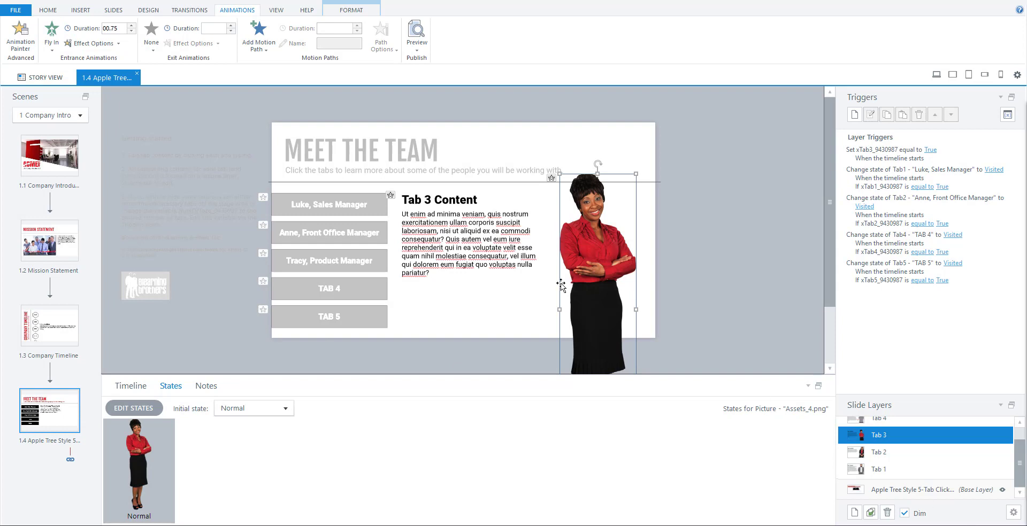
# - Replace the Tab 3 placeholder heading and body text with the product manager's name, job title and description
pyautogui.click(431, 200)
pyautogui.moveTo(440, 203); pyautogui.dragTo(404, 200)
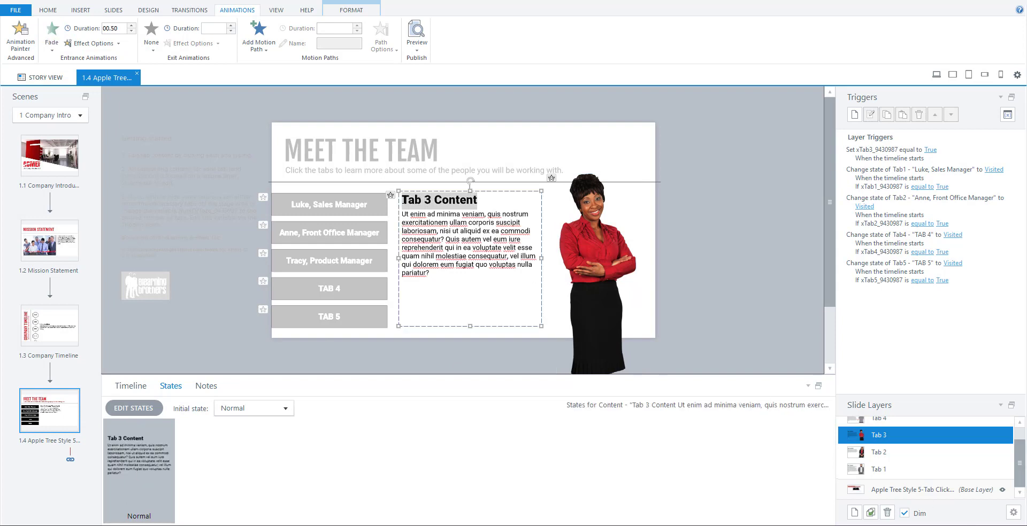
pyautogui.rightClick(404, 200)
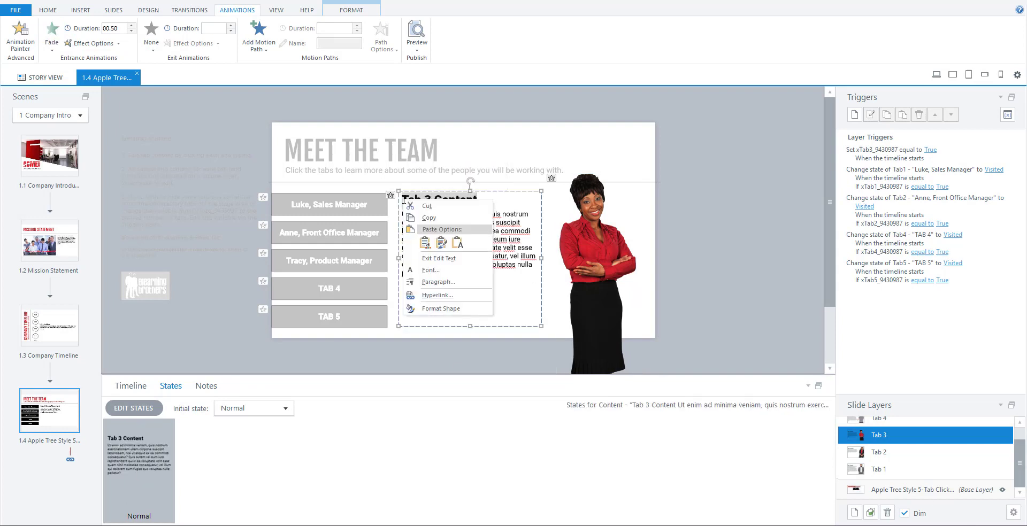
pyautogui.click(425, 243)
pyautogui.moveTo(463, 274); pyautogui.dragTo(401, 215)
pyautogui.rightClick(409, 228)
pyautogui.click(431, 271)
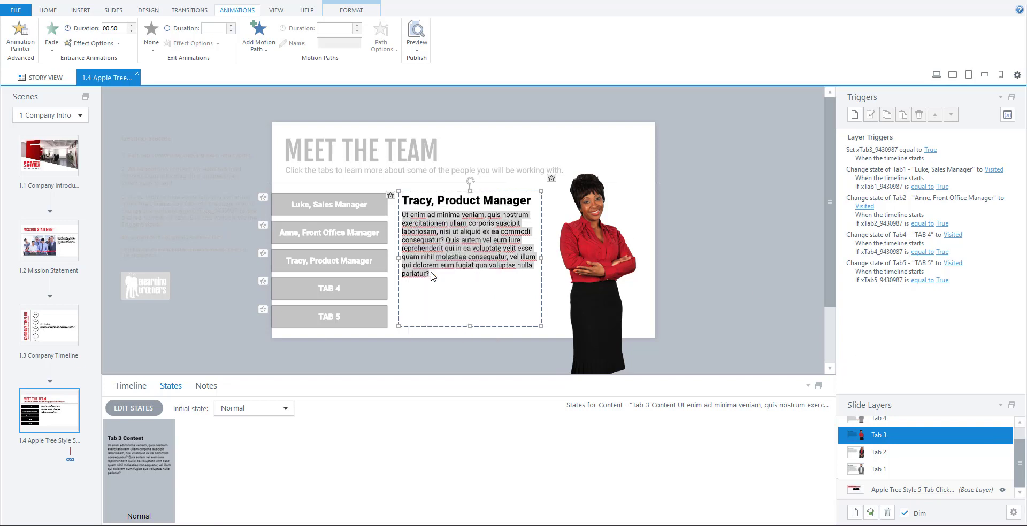
# - Rename the slide's base layer to Meet the Team
pyautogui.click(930, 492)
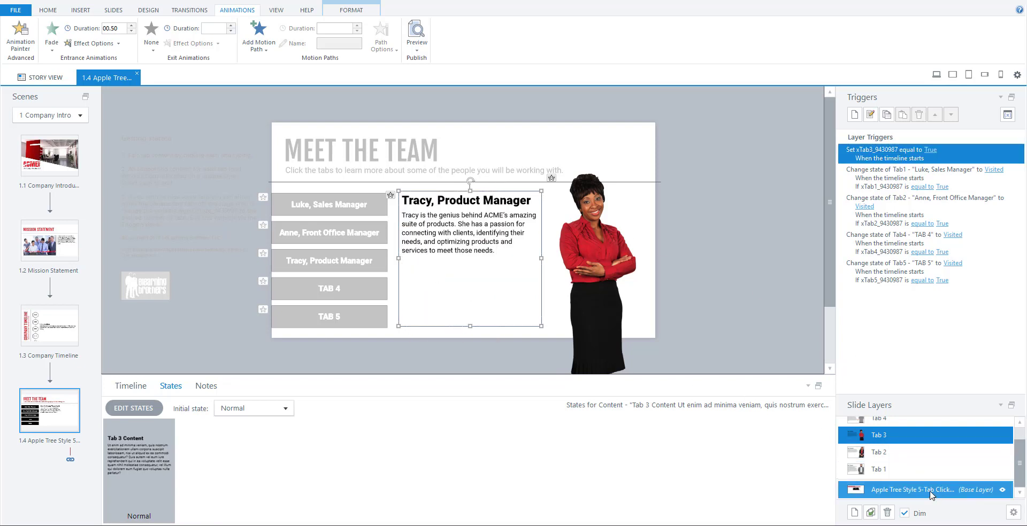
pyautogui.click(931, 494)
pyautogui.write('M')
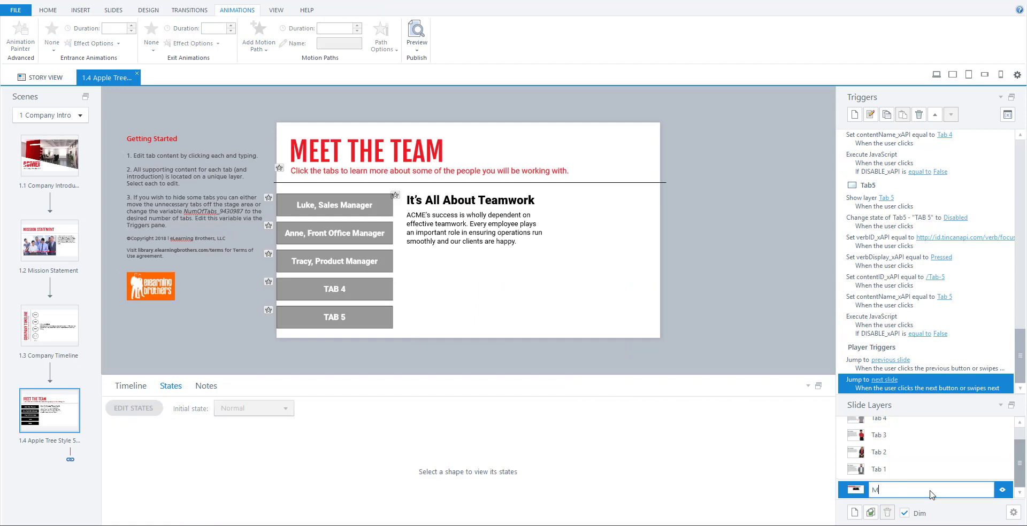
pyautogui.write('eet the Team')
pyautogui.press('Return')
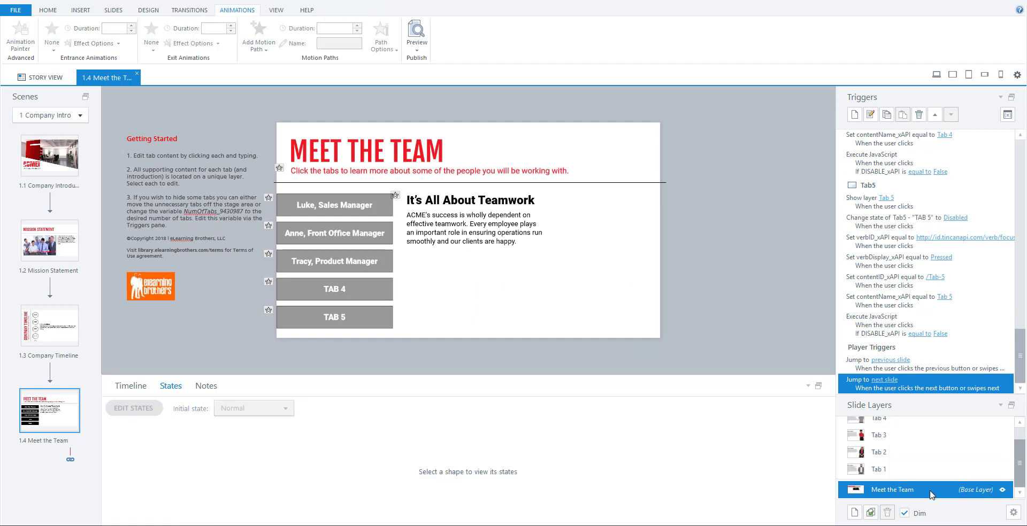
# - Change the slide's next-button player trigger so that it jumps to the next scene
pyautogui.doubleClick(863, 385)
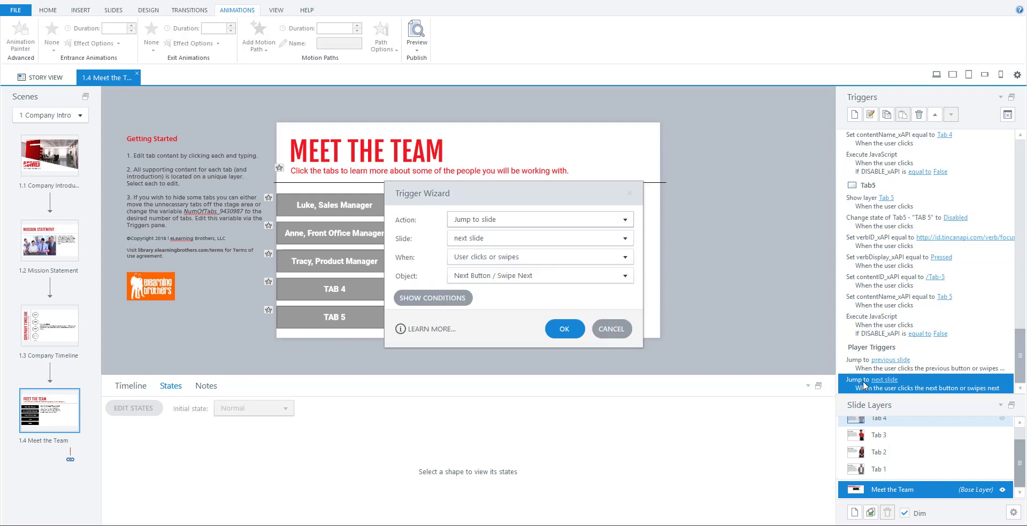
pyautogui.click(543, 220)
pyautogui.click(540, 231)
pyautogui.click(564, 328)
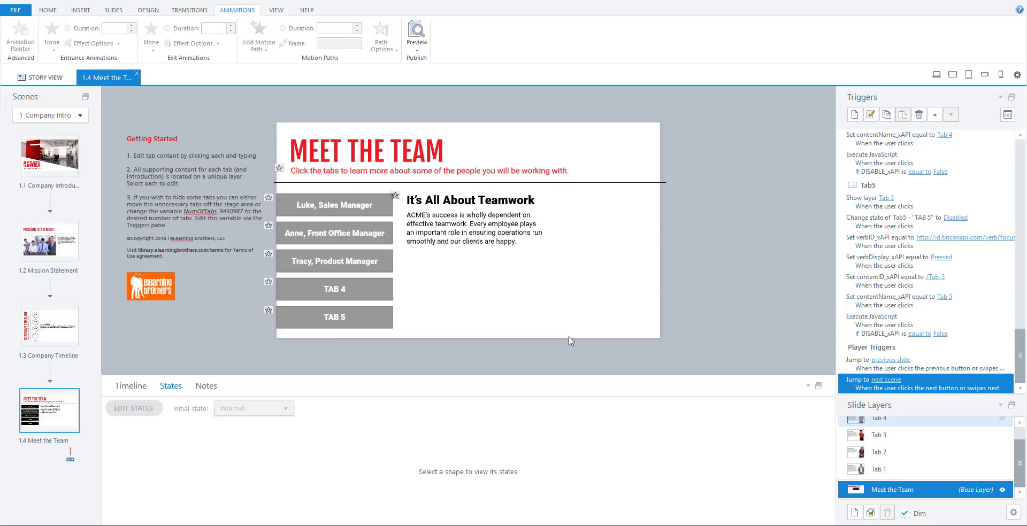
# - Open the Quiz scene's title slide 2.1 from the story overview and show its timeline
pyautogui.click(46, 77)
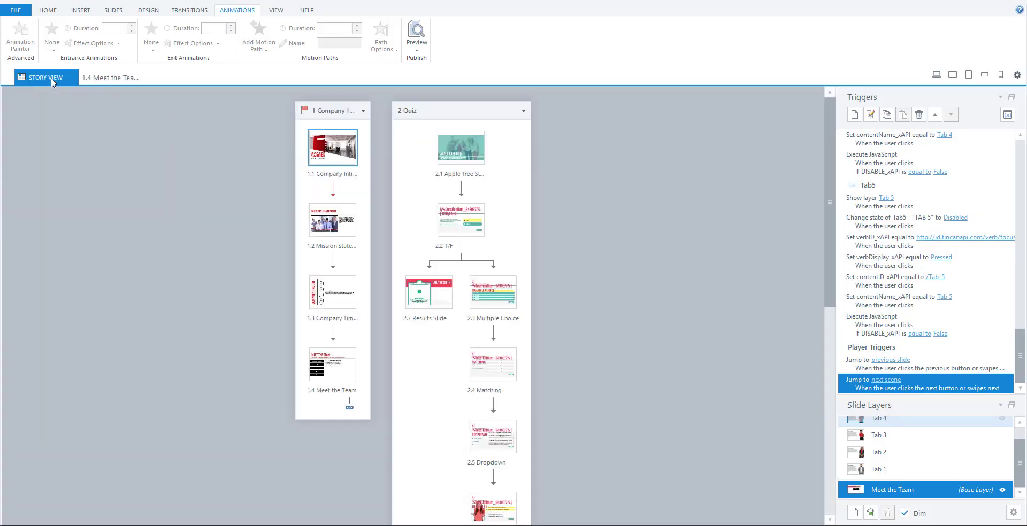
pyautogui.click(425, 497)
pyautogui.doubleClick(425, 497)
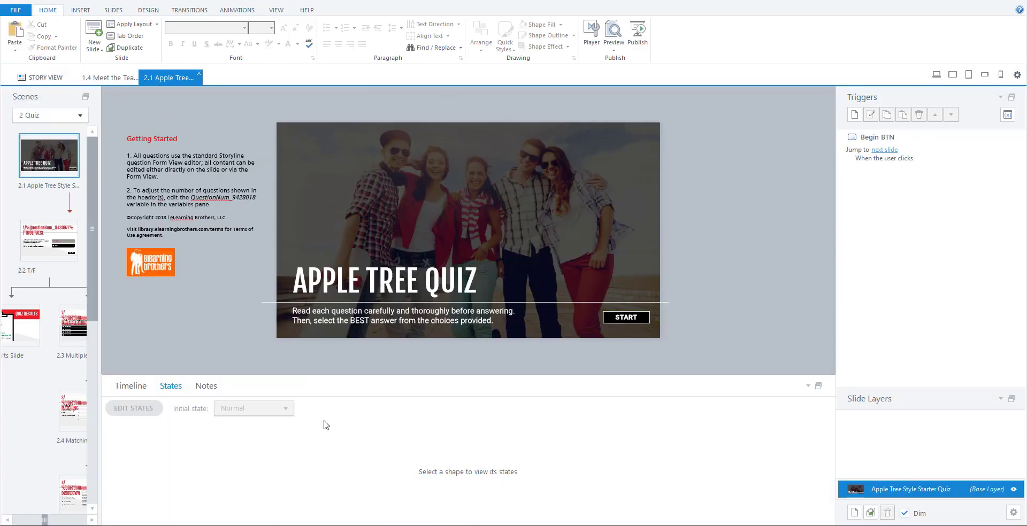
pyautogui.click(131, 386)
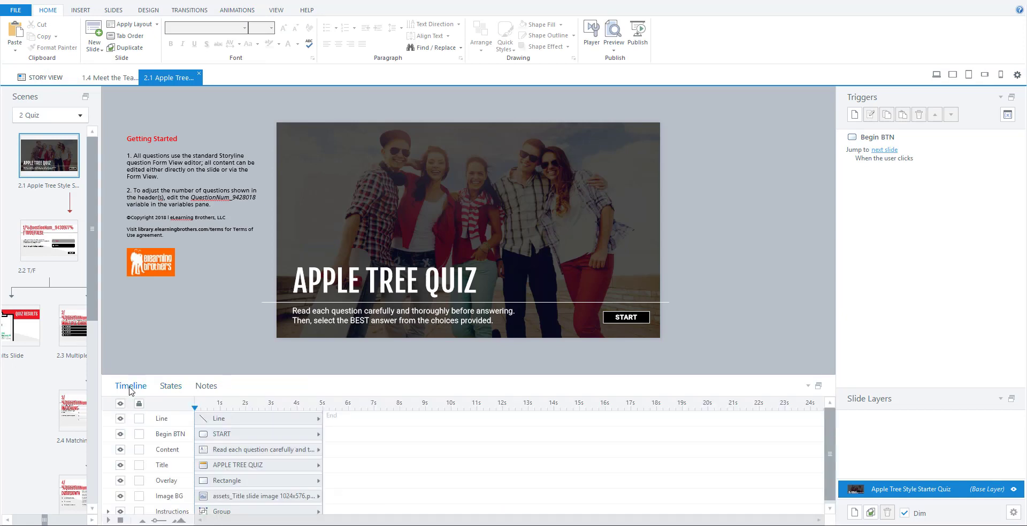
# - Replace the quiz title slide's background picture with the stock-photo-business-office-and-people-c-957084 image and enlarge it to the full slide width beneath the overlay
pyautogui.click(120, 480)
pyautogui.click(166, 496)
pyautogui.rightClick(498, 180)
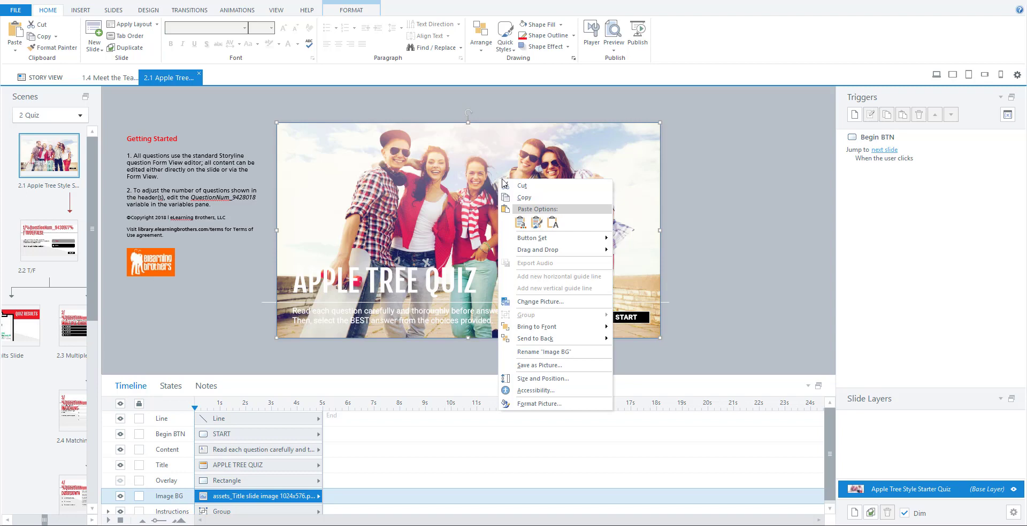
pyautogui.click(540, 301)
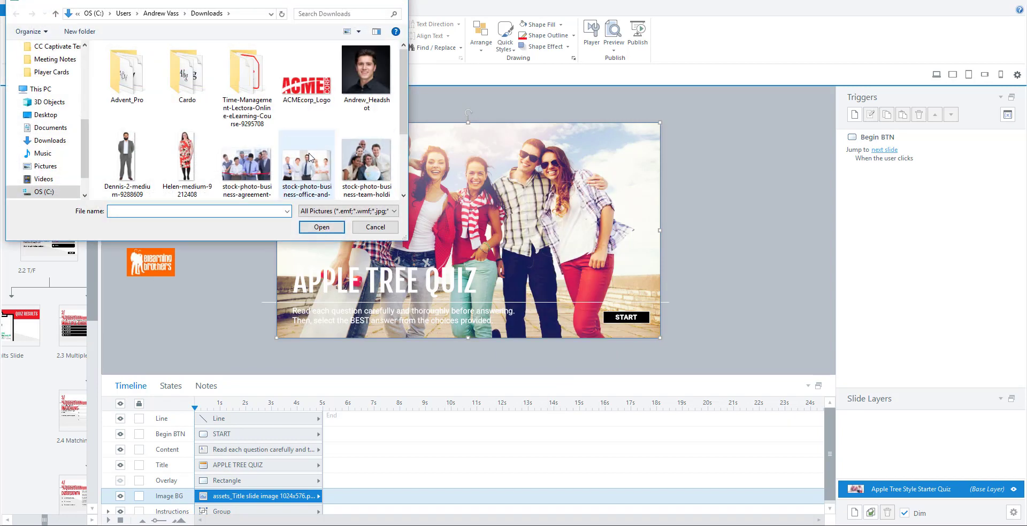
pyautogui.click(309, 157)
pyautogui.click(322, 226)
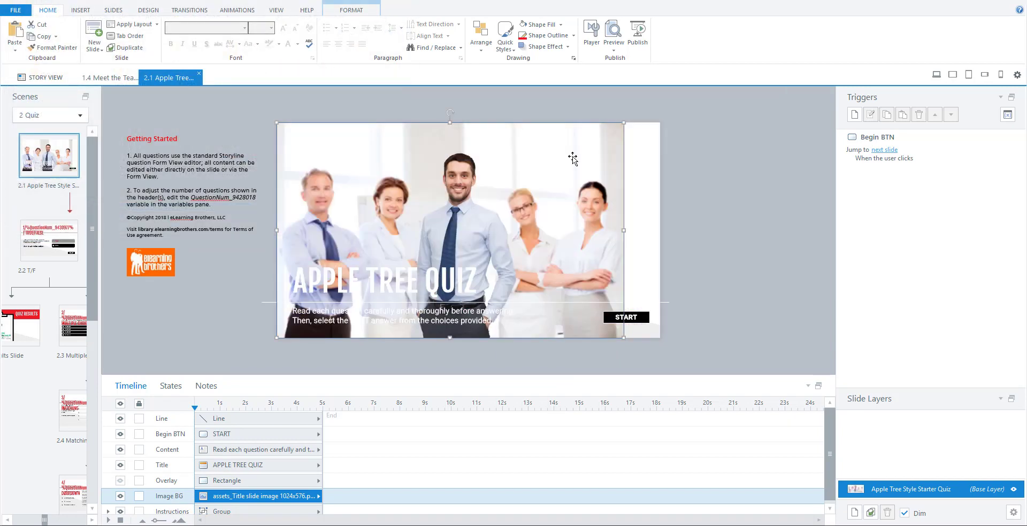
pyautogui.moveTo(624, 125); pyautogui.dragTo(661, 98)
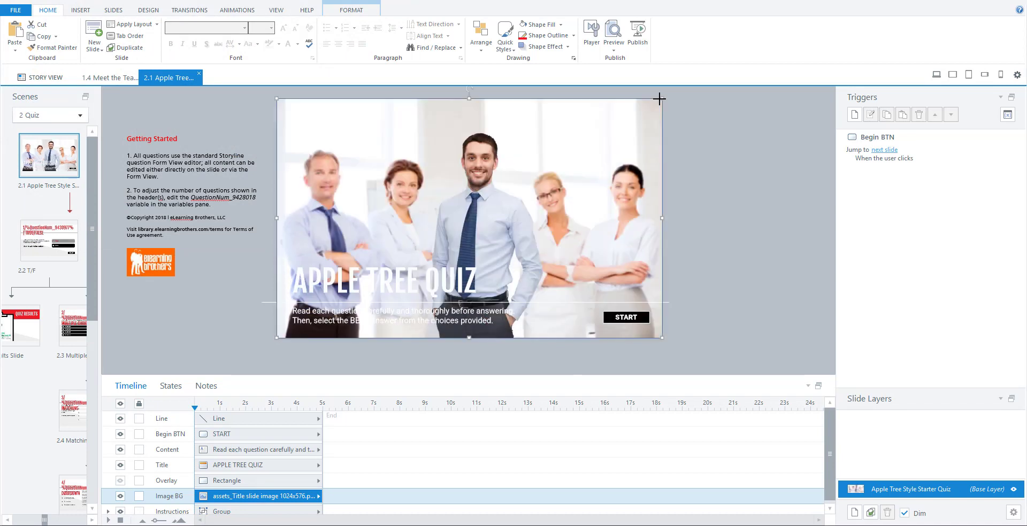
pyautogui.click(120, 481)
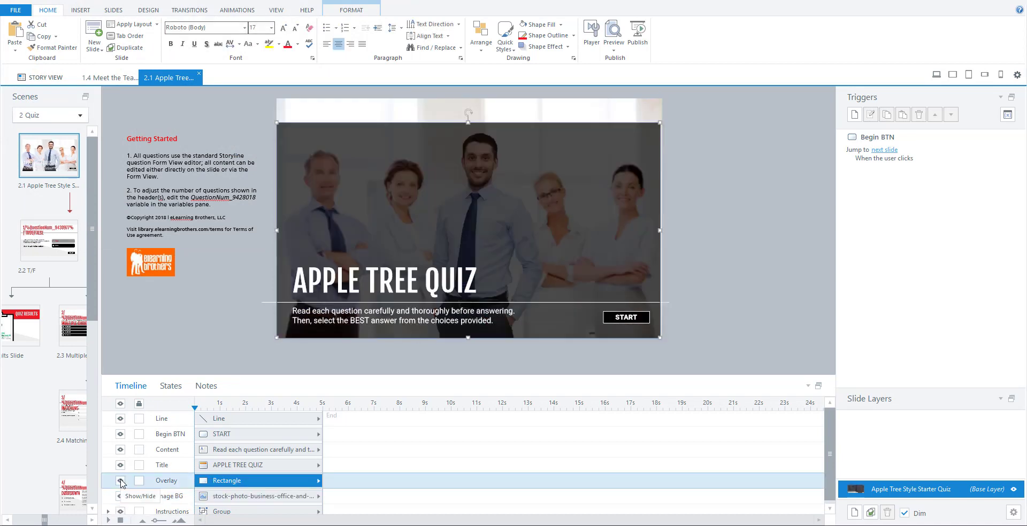
# - Shorten the quiz slide's title to QUIZ and rename its base layer to Quiz
pyautogui.click(394, 280)
pyautogui.moveTo(424, 280); pyautogui.dragTo(292, 281)
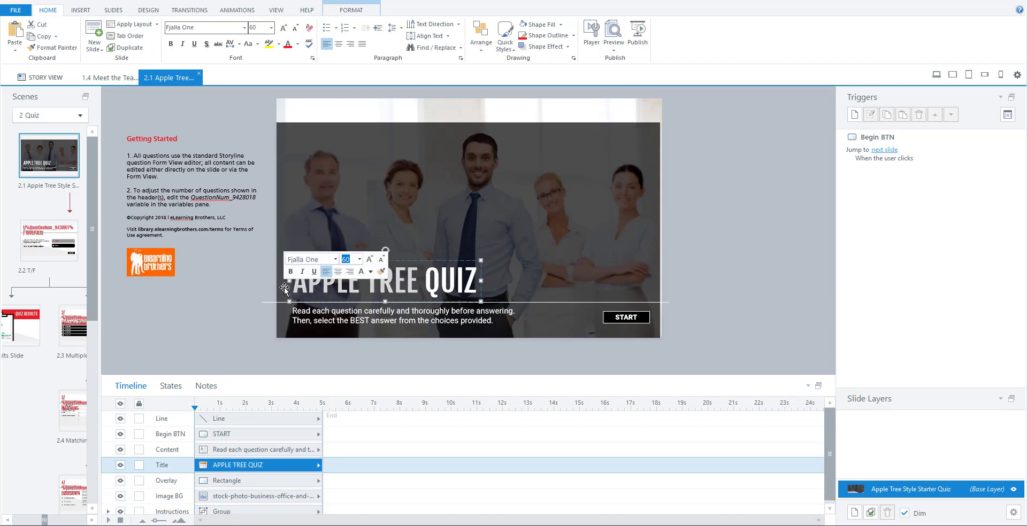
pyautogui.press('BackSpace')
pyautogui.doubleClick(883, 489)
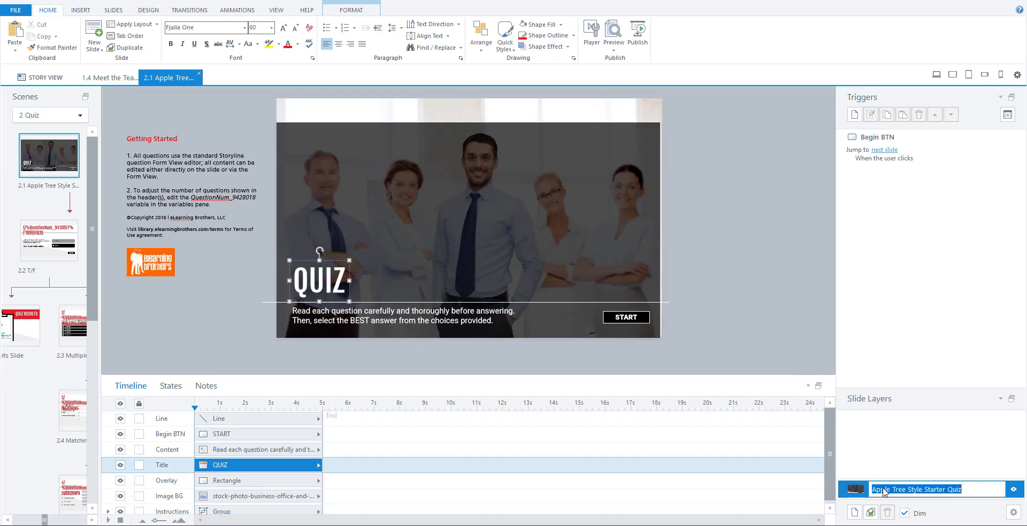
pyautogui.write('Qu')
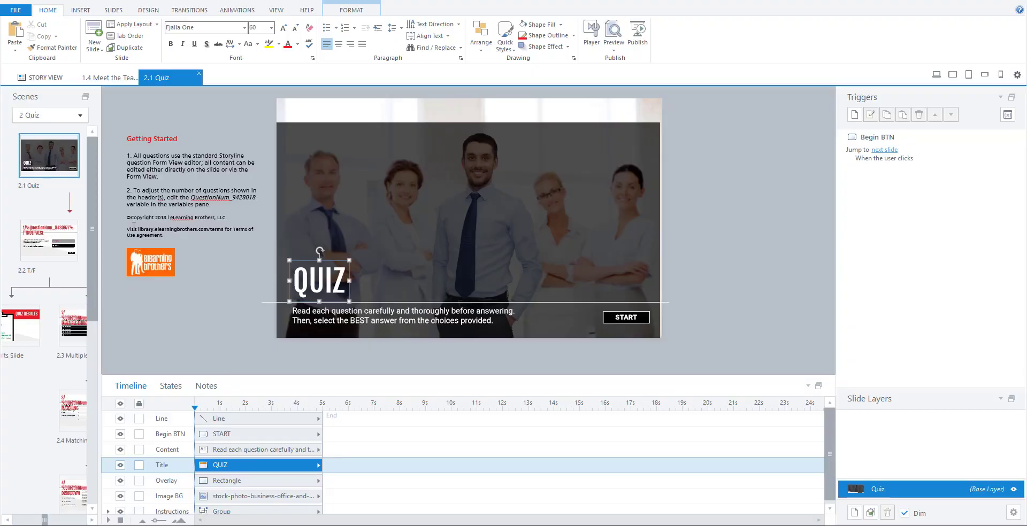
# - Delete the T/F, Matching, Dropdown and Multiple Response question slides from the Quiz scene
pyautogui.click(54, 245)
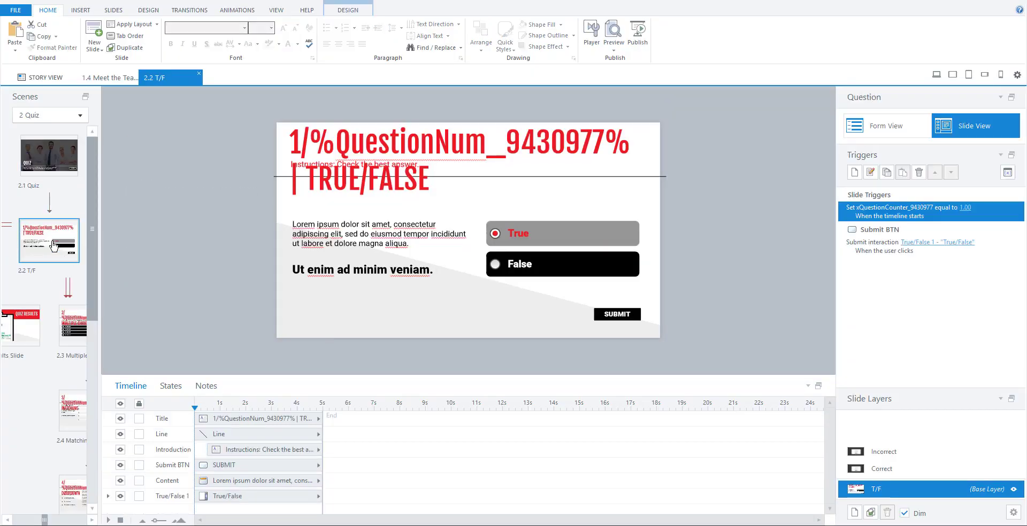
pyautogui.click(72, 326)
pyautogui.click(68, 332)
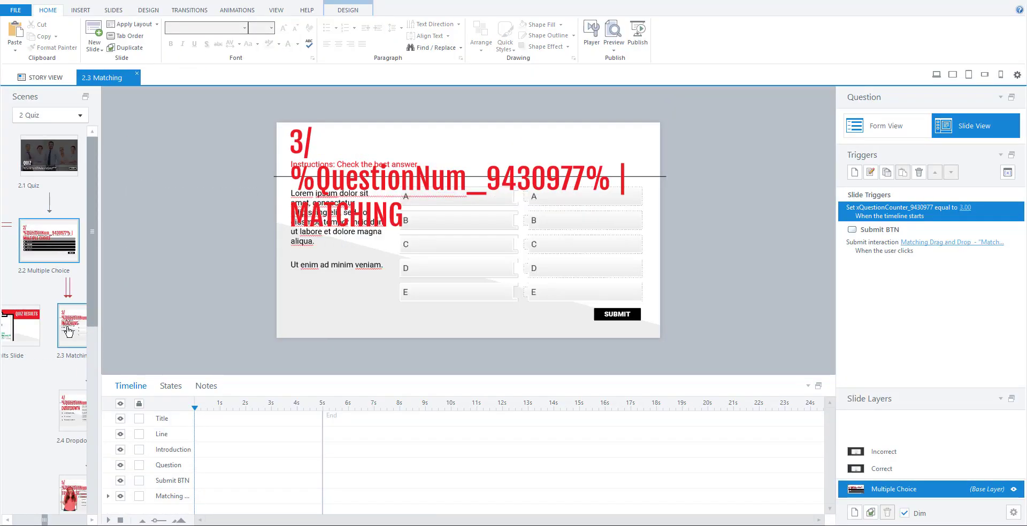
pyautogui.click(69, 332)
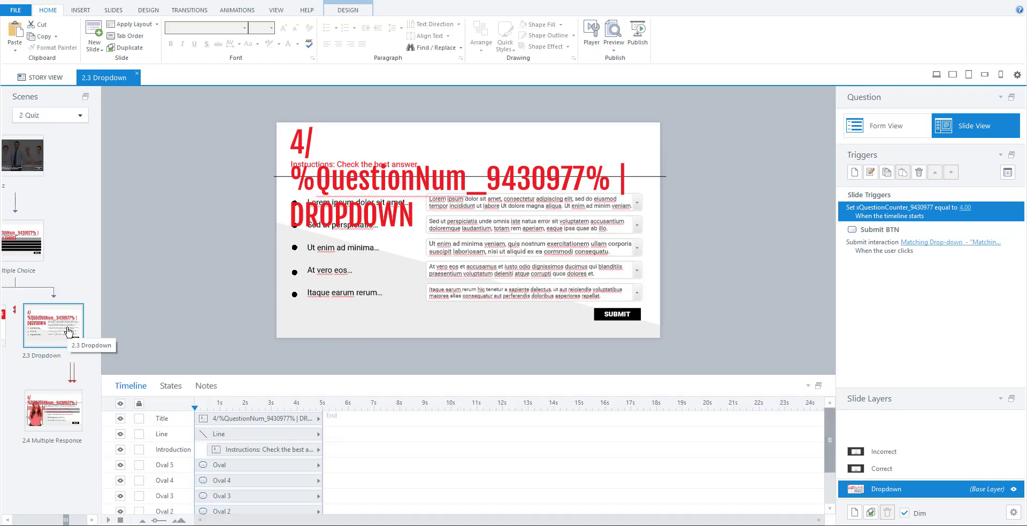
pyautogui.click(69, 332)
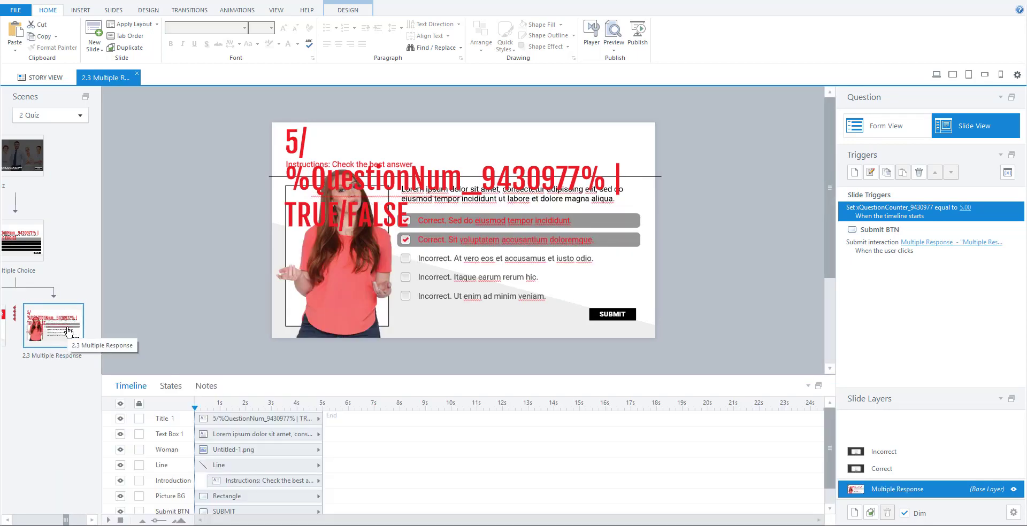
pyautogui.click(68, 331)
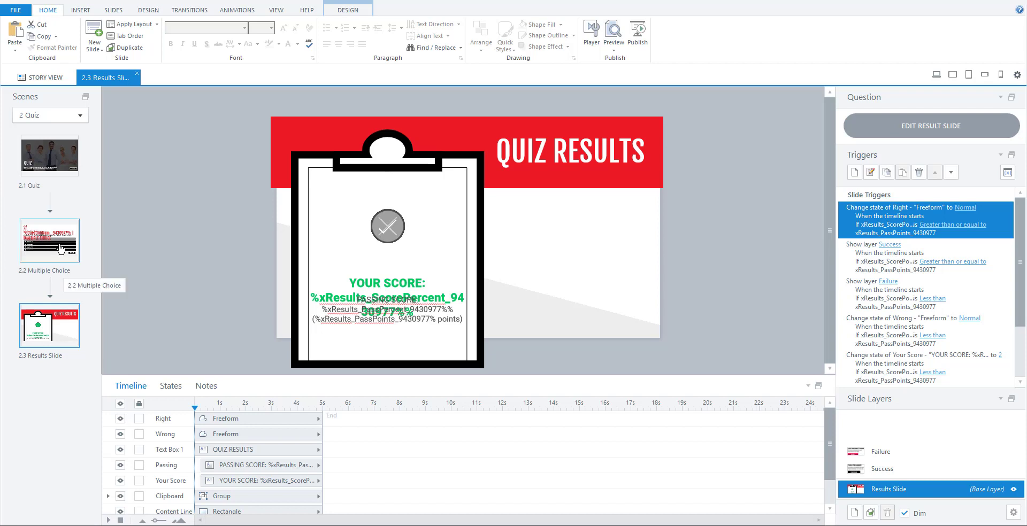
# - Duplicate the Multiple Choice question slide twice in the Quiz scene
pyautogui.click(61, 249)
pyautogui.rightClick(60, 249)
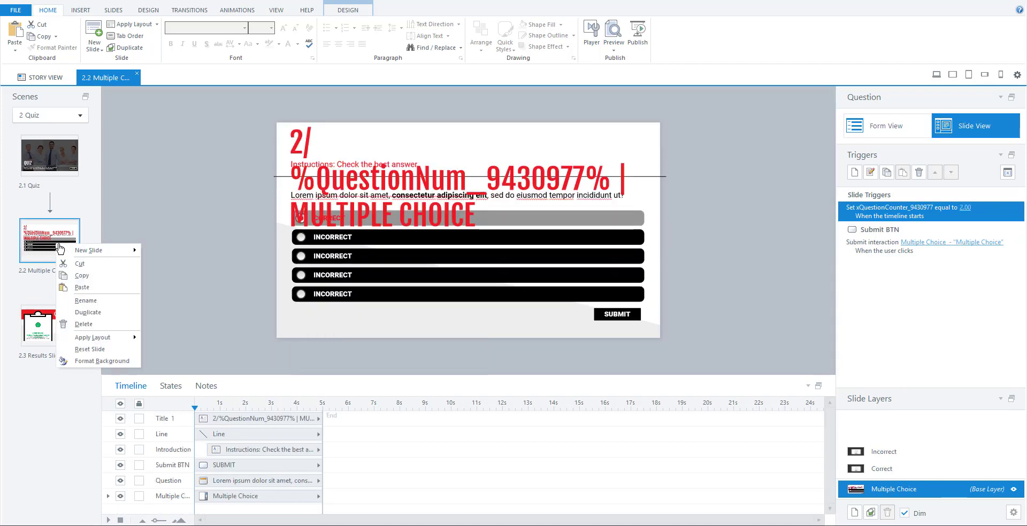
pyautogui.click(88, 312)
pyautogui.rightClick(80, 326)
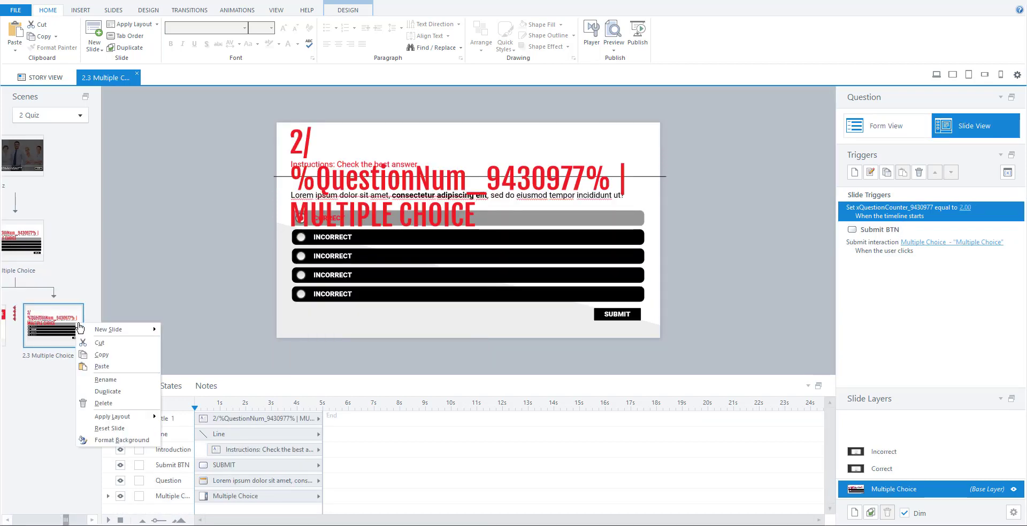
pyautogui.click(91, 392)
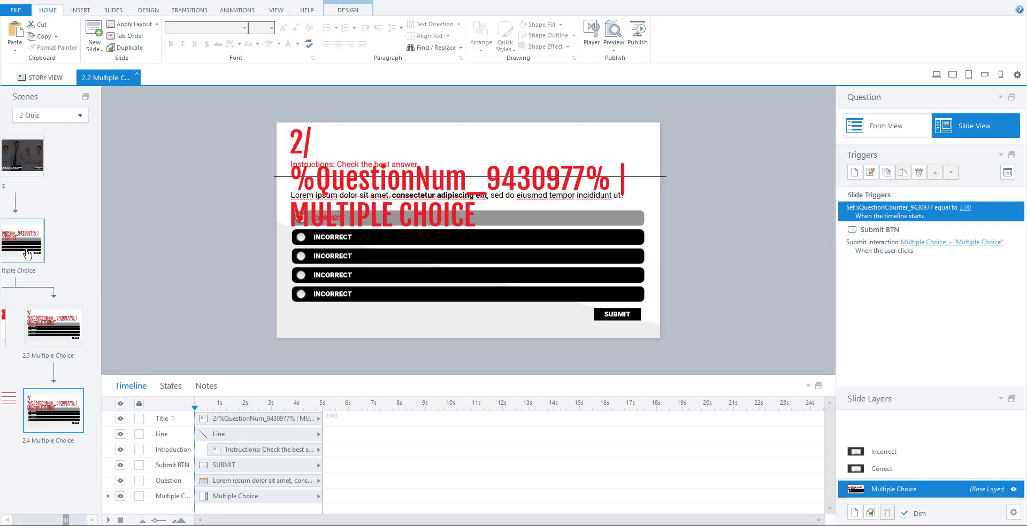
# - On slide 2.2, hide the overlapping title and replace the question text with the copied "In what year was ACME officially founded?"
pyautogui.click(28, 254)
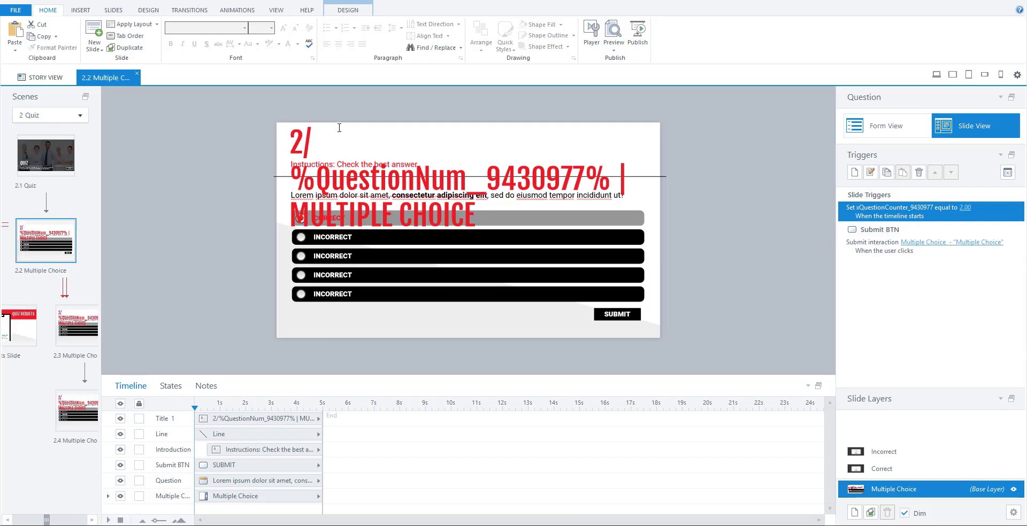
pyautogui.click(299, 128)
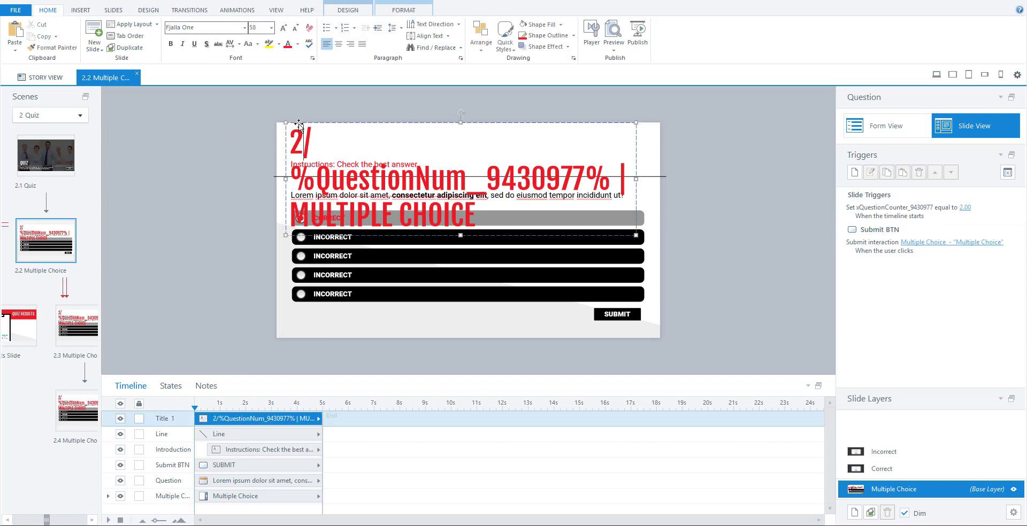
pyautogui.click(121, 419)
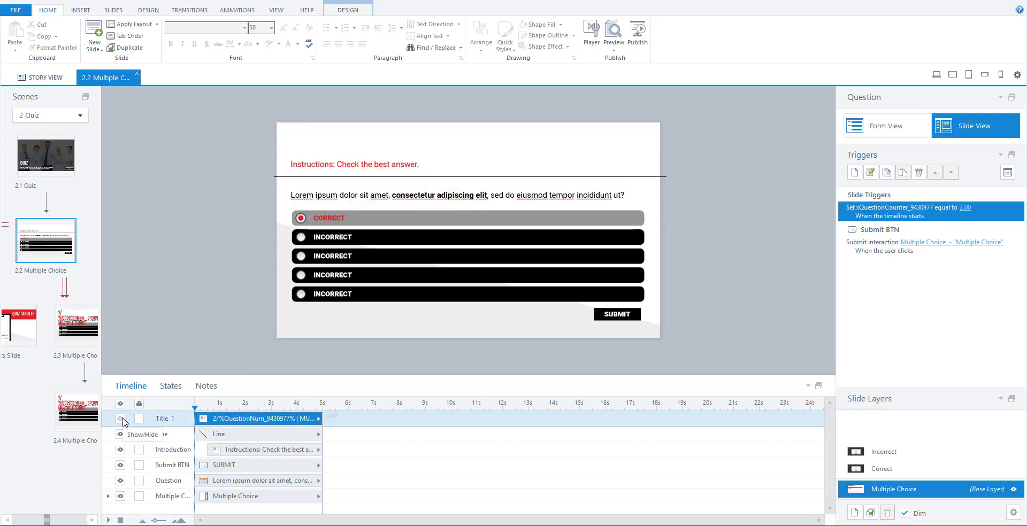
pyautogui.click(426, 194)
pyautogui.tripleClick(428, 194)
pyautogui.rightClick(432, 196)
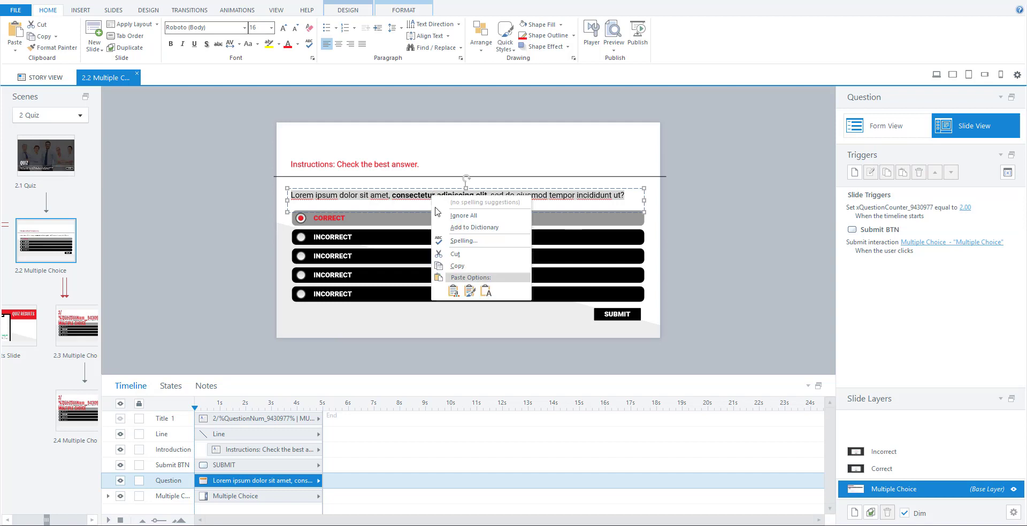
pyautogui.click(454, 292)
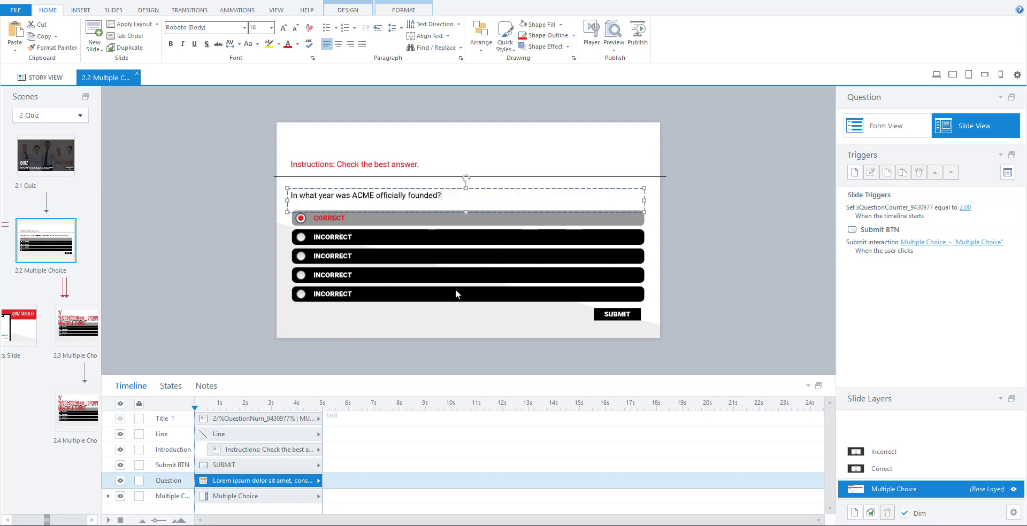
# - In the form view of slide 2.2, set the first three answer choices to 1970, 1985 and 2010
pyautogui.click(885, 125)
pyautogui.click(193, 196)
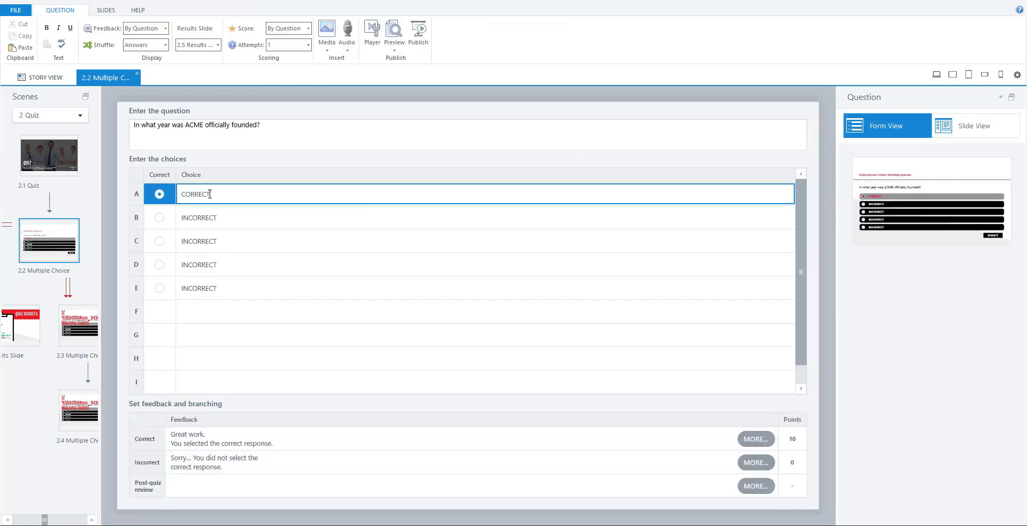
pyautogui.write('1970')
pyautogui.click(215, 218)
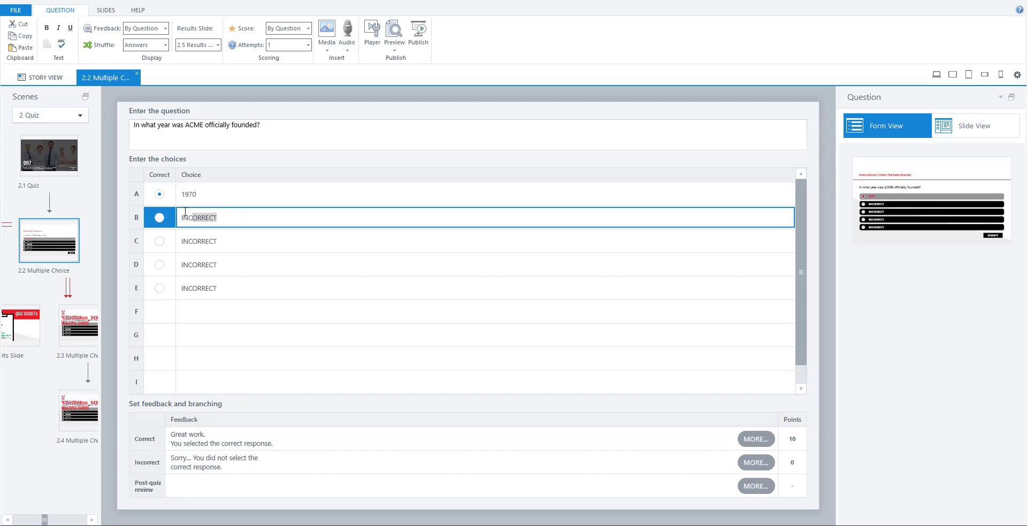
pyautogui.click(207, 217)
pyautogui.doubleClick(180, 217)
pyautogui.click(172, 238)
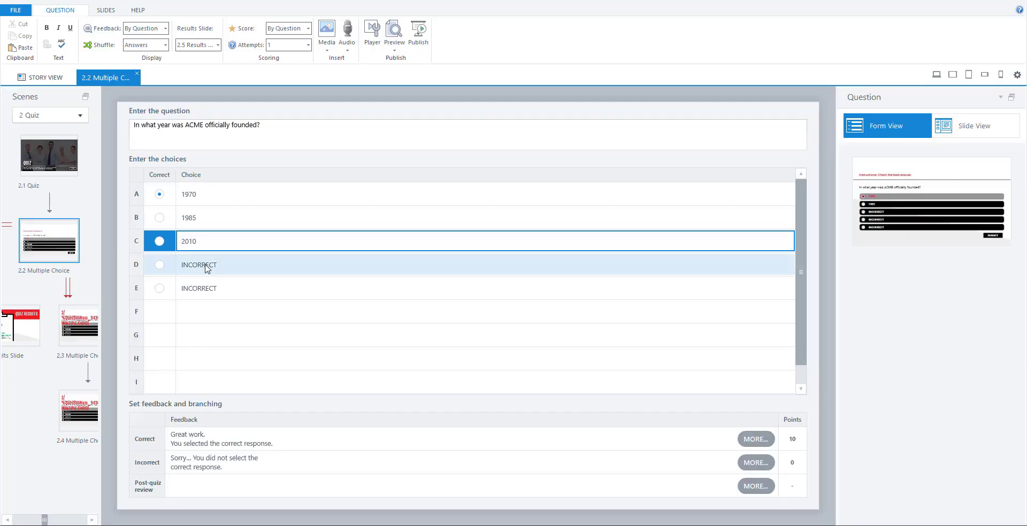
# - Clear the two leftover INCORRECT choices D and E of the founding-year question and return to the slide view
pyautogui.click(222, 263)
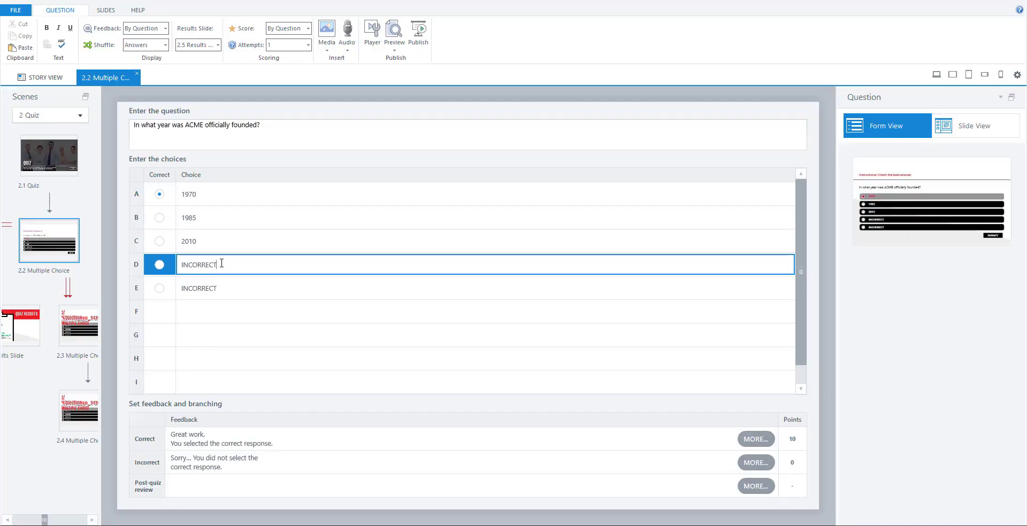
pyautogui.moveTo(221, 263); pyautogui.dragTo(175, 258)
pyautogui.press('Delete')
pyautogui.click(223, 288)
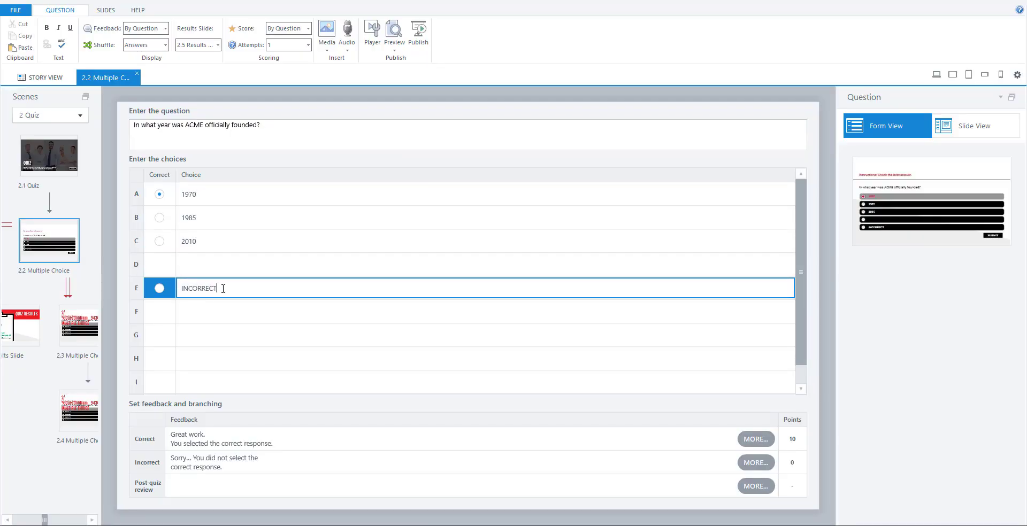
pyautogui.press('Delete')
pyautogui.click(968, 135)
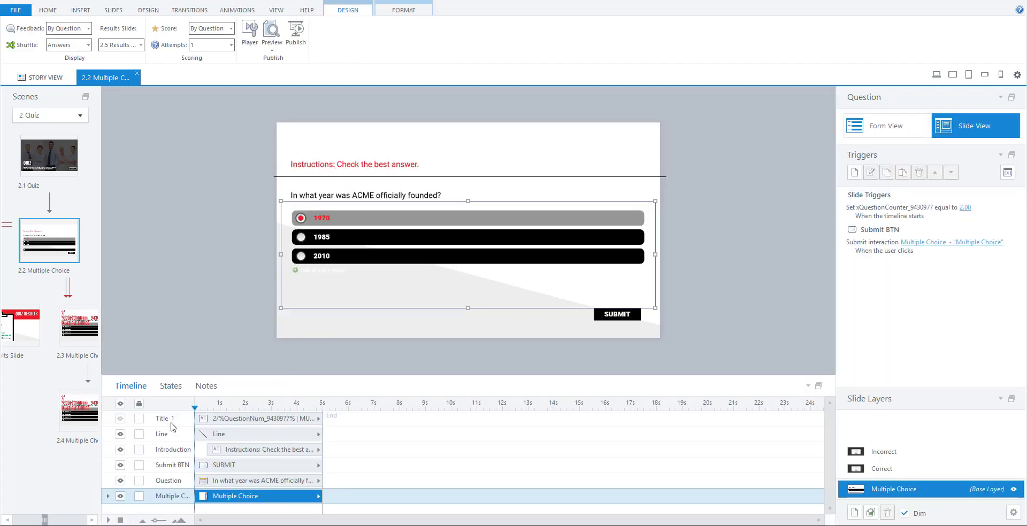
# - Show the title on slide 2.2 again and change its leading question number to 1
pyautogui.click(120, 419)
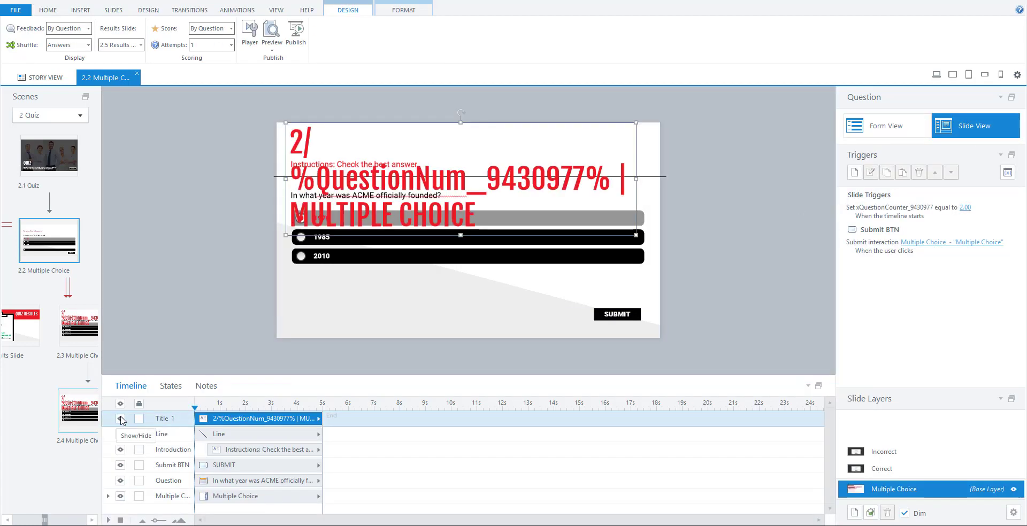
pyautogui.doubleClick(298, 140)
pyautogui.write('1')
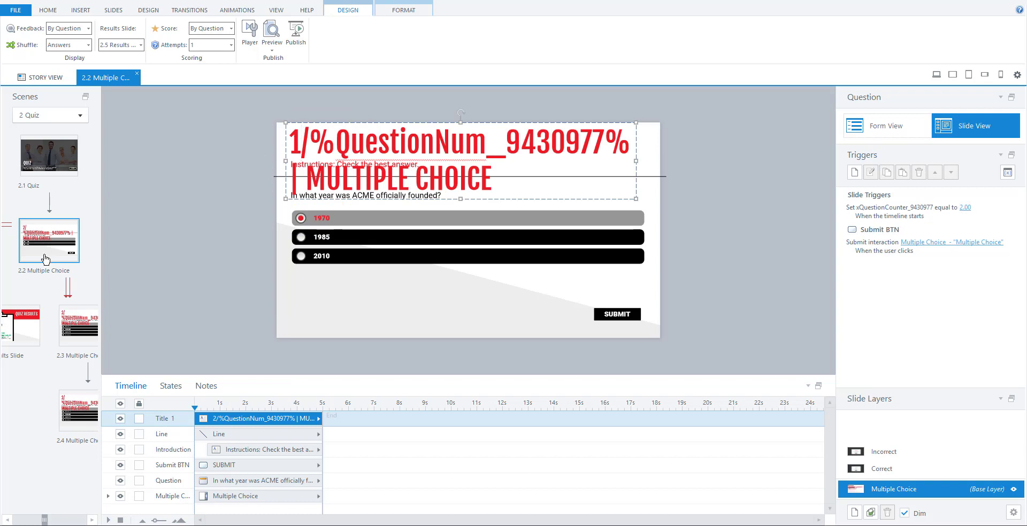
# - On slide 2.3, hide the title and replace the question text with the copied "Finish this sentence: ACME Corporation is committed..." question
pyautogui.click(64, 328)
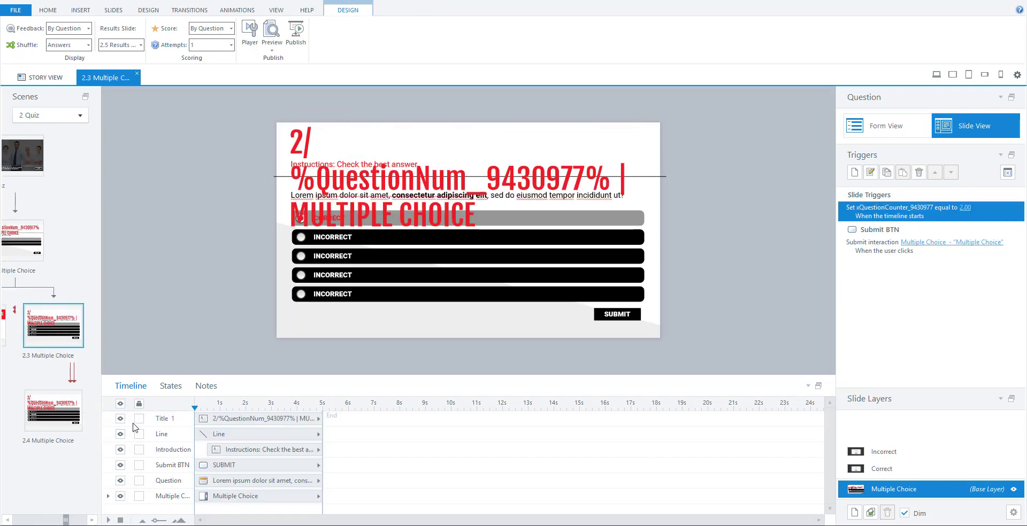
pyautogui.click(119, 419)
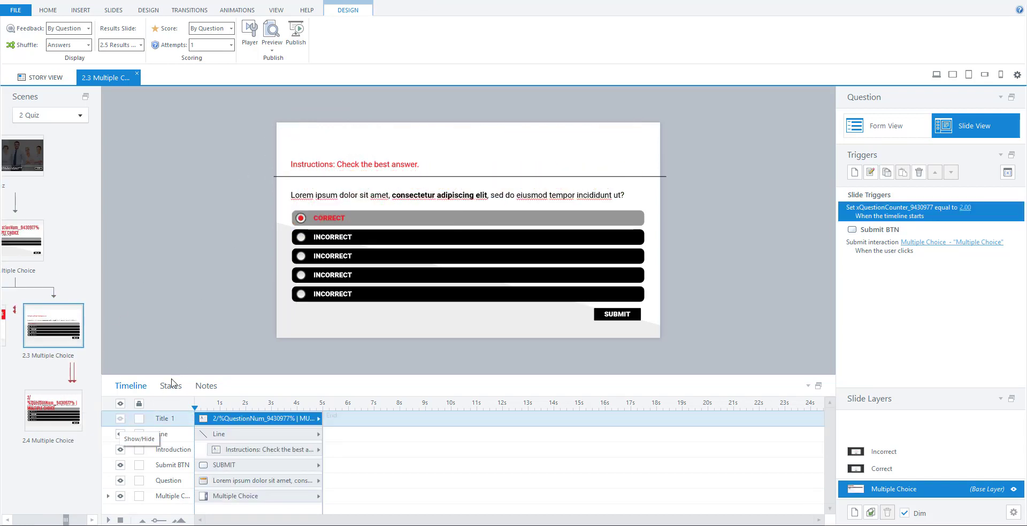
pyautogui.click(414, 196)
pyautogui.hotkey('ctrl', 'a')
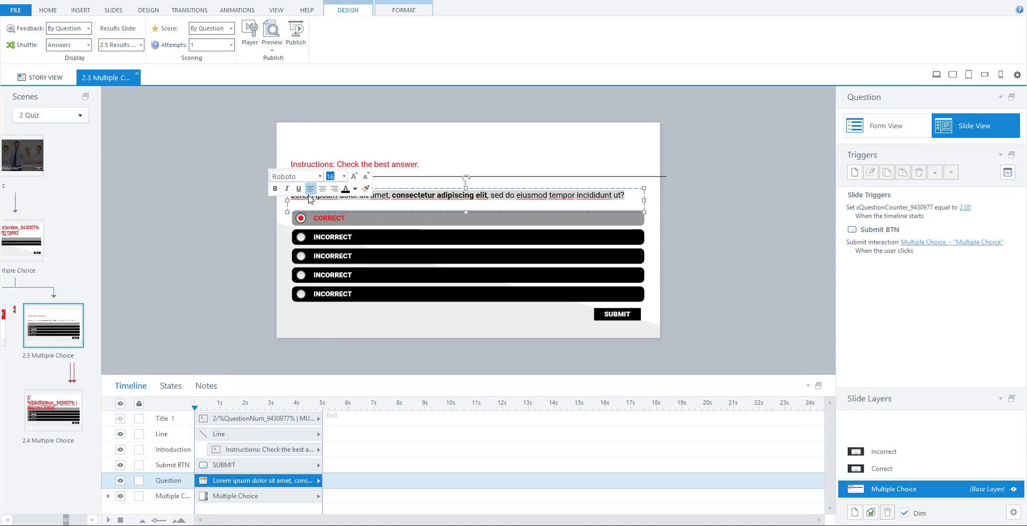
pyautogui.rightClick(310, 201)
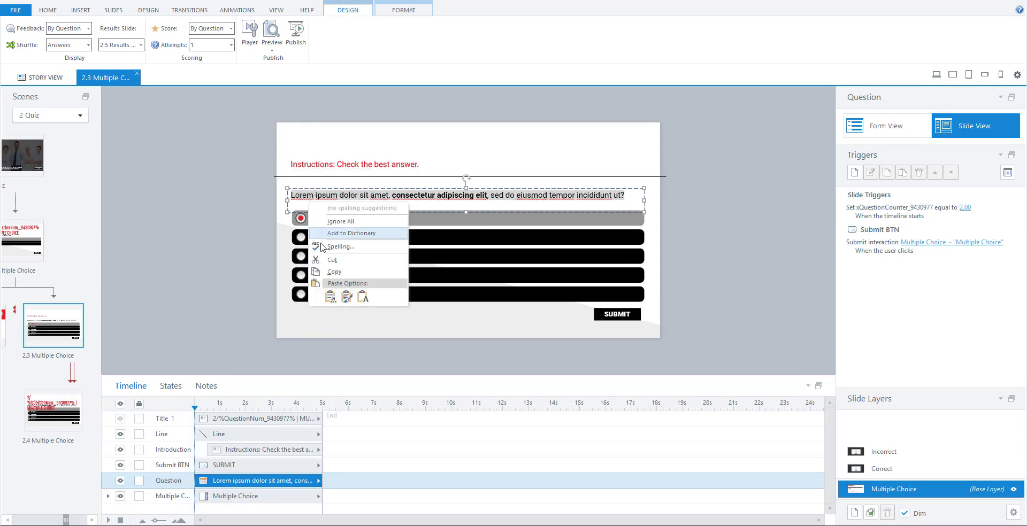
pyautogui.click(330, 297)
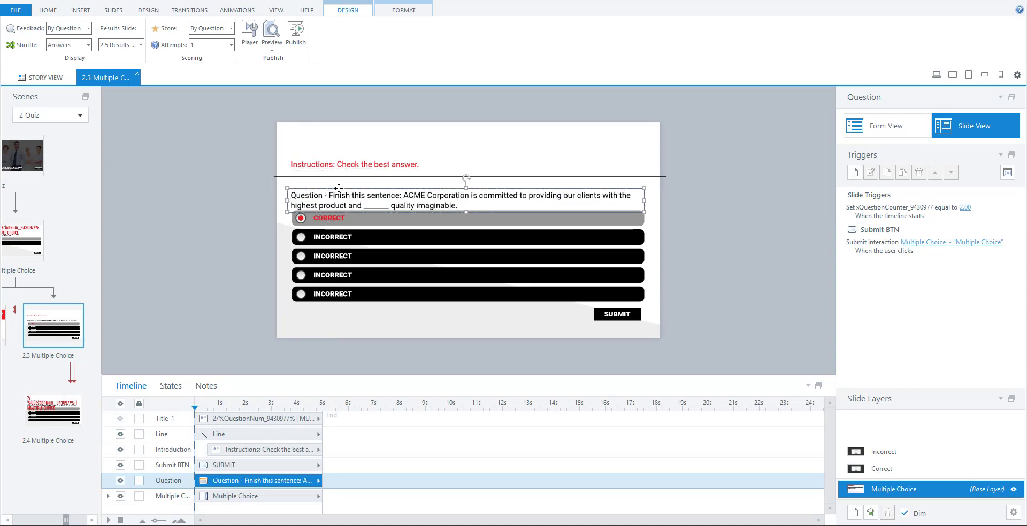
# - Nudge the question text box on slide 2.3 upward so that it clears the first answer choice
pyautogui.press('Up')
pyautogui.press('Up')
pyautogui.press('Up')
pyautogui.press('Up')
pyautogui.press('Up')
pyautogui.press('Up')
pyautogui.press('Up')
pyautogui.press('Up')
pyautogui.press('Up')
pyautogui.press('Up')
pyautogui.press('Up')
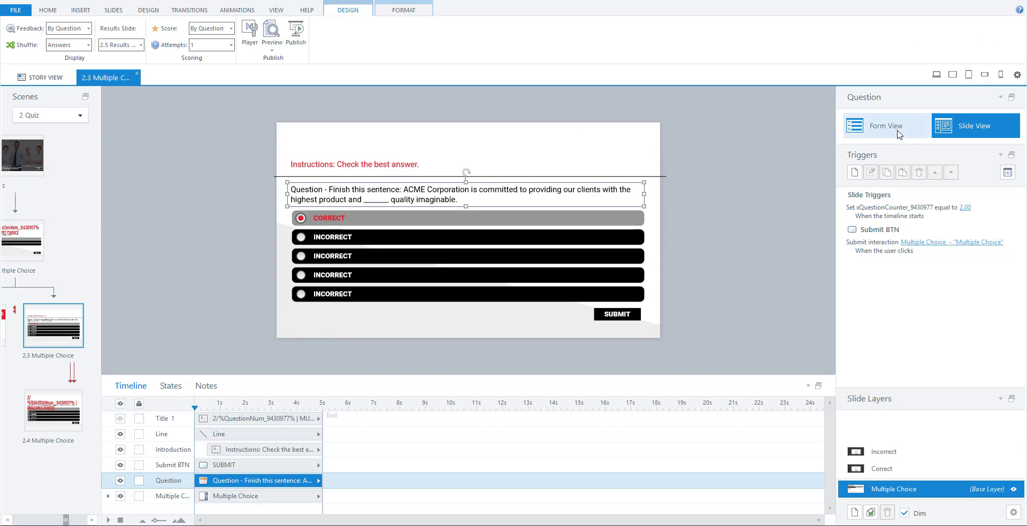
# - In the form view of slide 2.3, set the first three answer choices to Assistance, Experience and Service
pyautogui.click(898, 138)
pyautogui.click(217, 194)
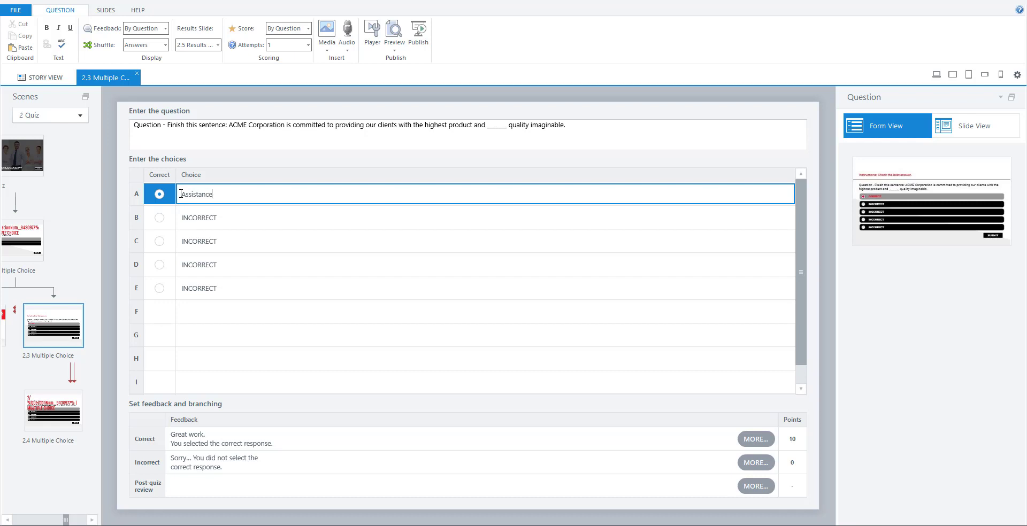
pyautogui.press('Return')
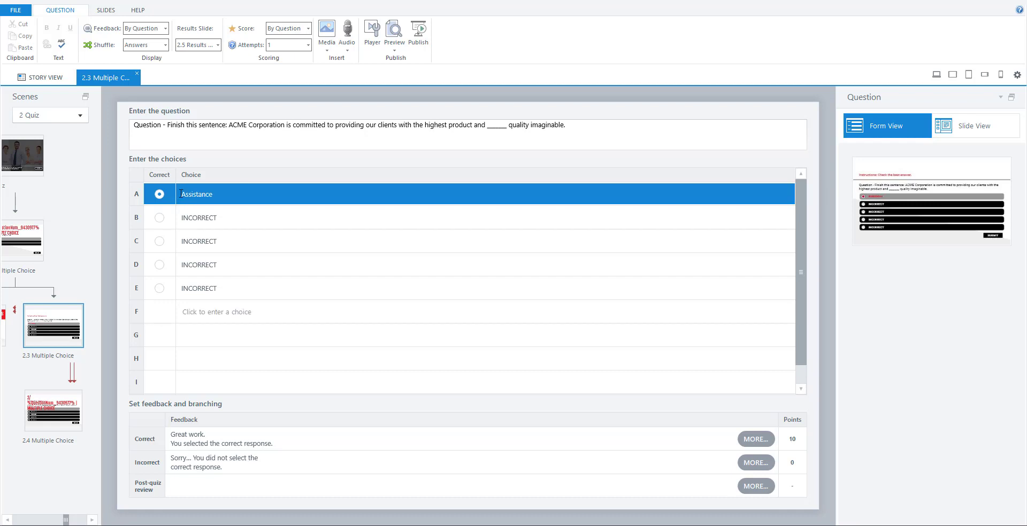
pyautogui.click(222, 217)
pyautogui.moveTo(220, 217); pyautogui.dragTo(180, 215)
pyautogui.write('Experience')
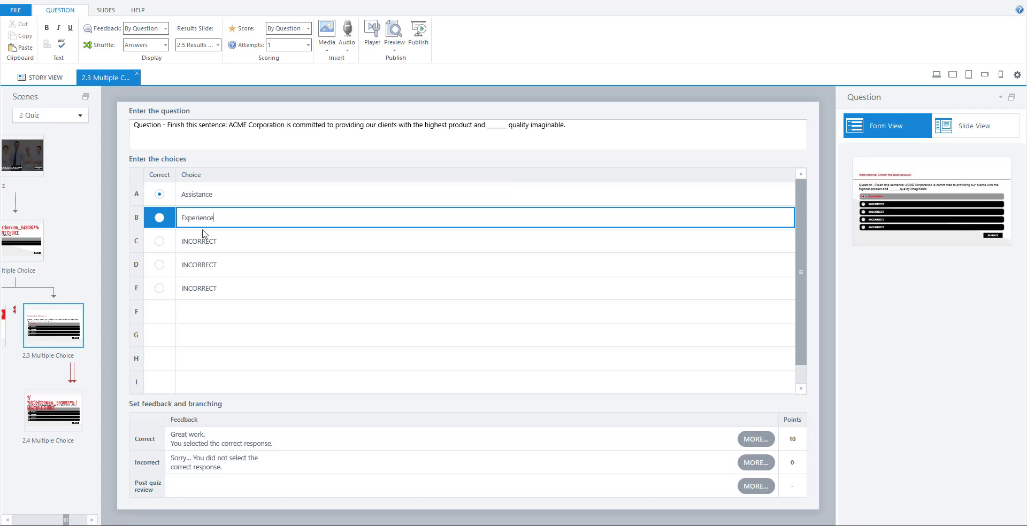
pyautogui.click(205, 239)
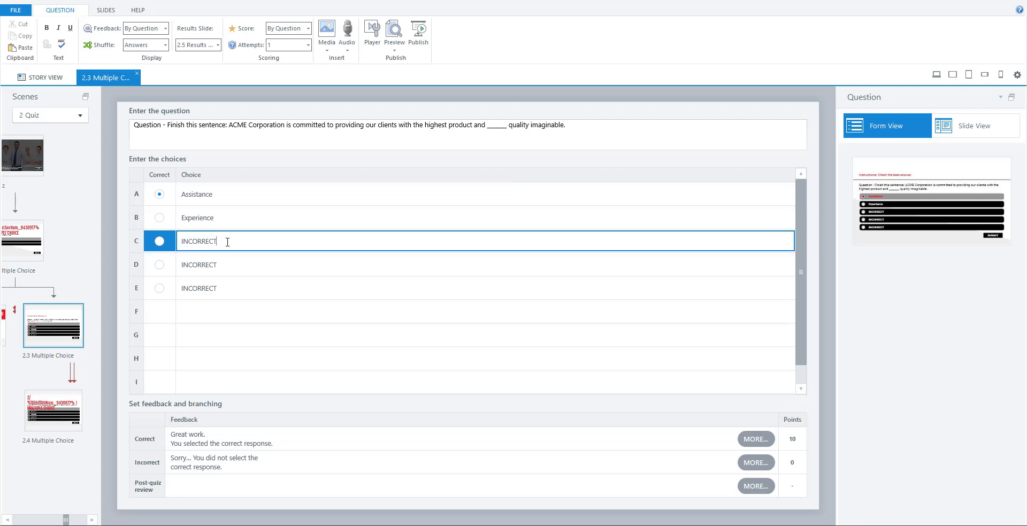
pyautogui.moveTo(216, 240); pyautogui.dragTo(168, 239)
pyautogui.write('Service')
# - Clear the leftover INCORRECT choices D and E, mark Service as the correct answer and return to the slide view
pyautogui.click(228, 262)
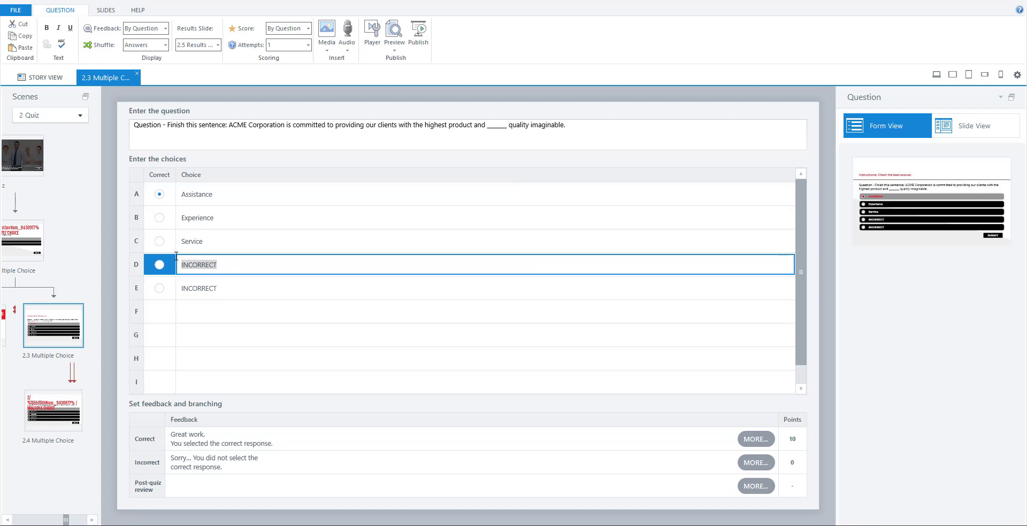
pyautogui.press('BackSpace')
pyautogui.click(225, 288)
pyautogui.moveTo(217, 288); pyautogui.dragTo(179, 285)
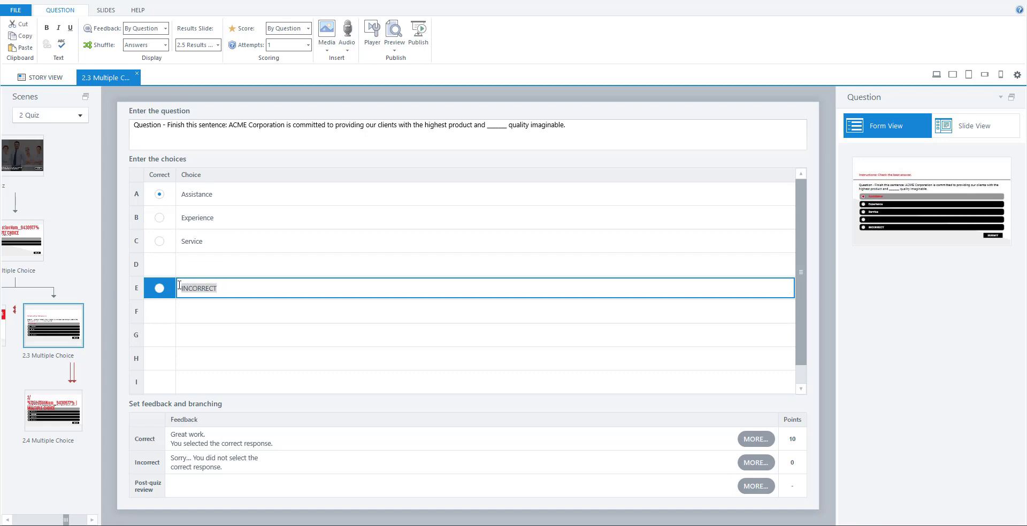
pyautogui.press('BackSpace')
pyautogui.click(159, 241)
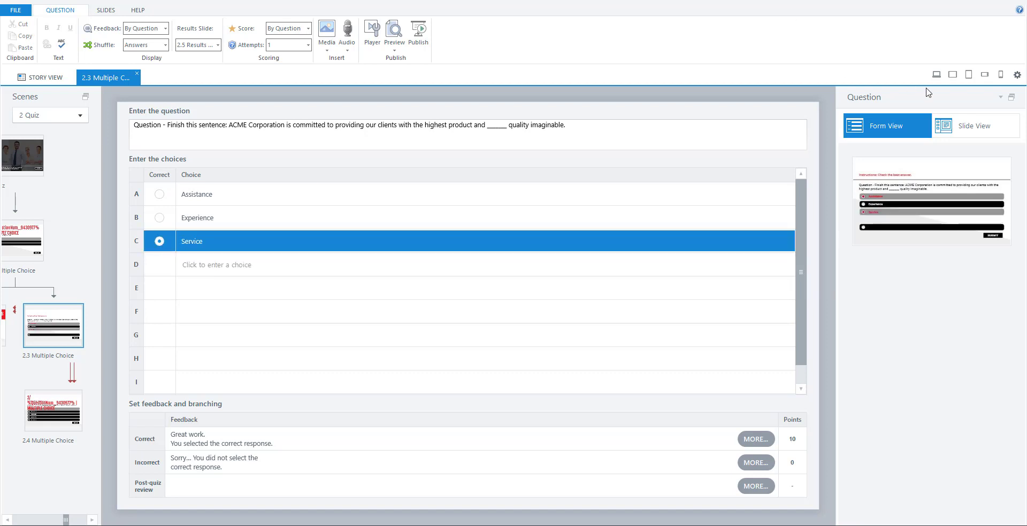
pyautogui.click(960, 126)
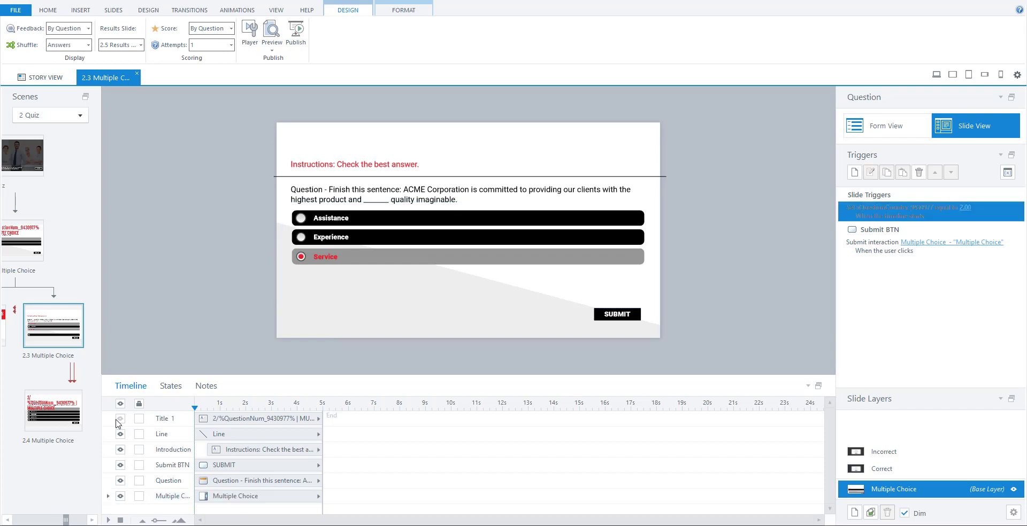
# - On slide 2.4, hide the title and replace the question text with the copied "Who is the Front Office Manager at ACME?"
pyautogui.click(57, 414)
pyautogui.click(121, 420)
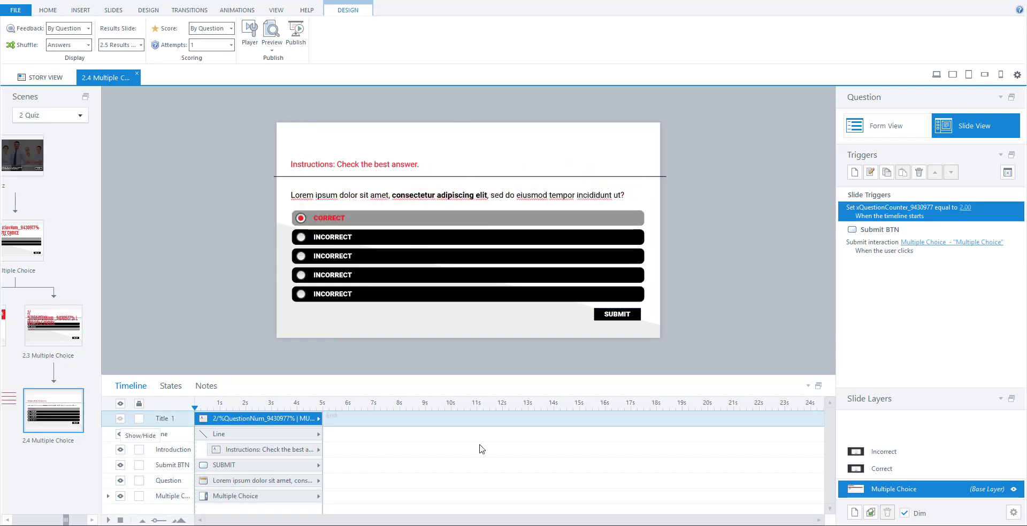
pyautogui.click(596, 196)
pyautogui.moveTo(632, 198); pyautogui.dragTo(289, 196)
pyautogui.rightClick(297, 197)
pyautogui.click(318, 292)
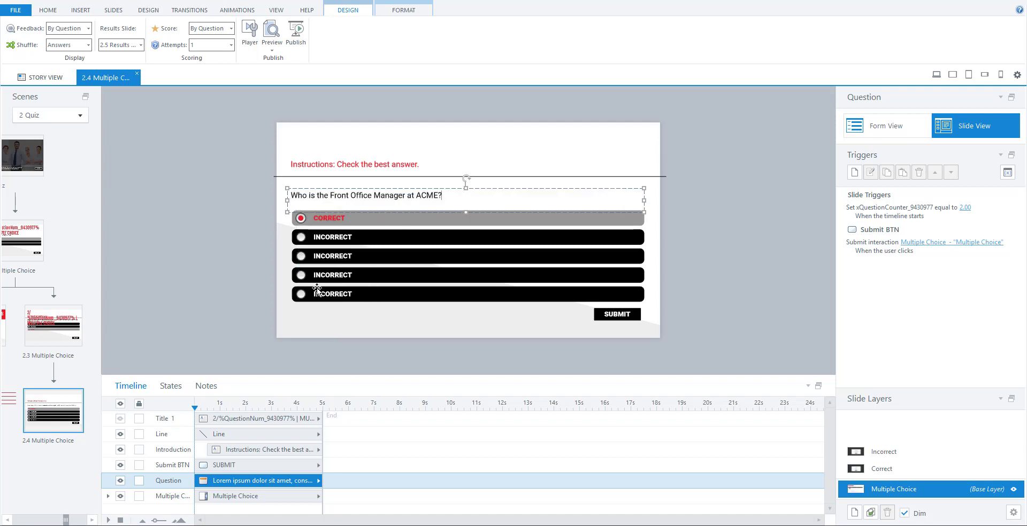
# - In the form view of slide 2.4, replace the first three answer choices with the three employees' first names
pyautogui.click(877, 127)
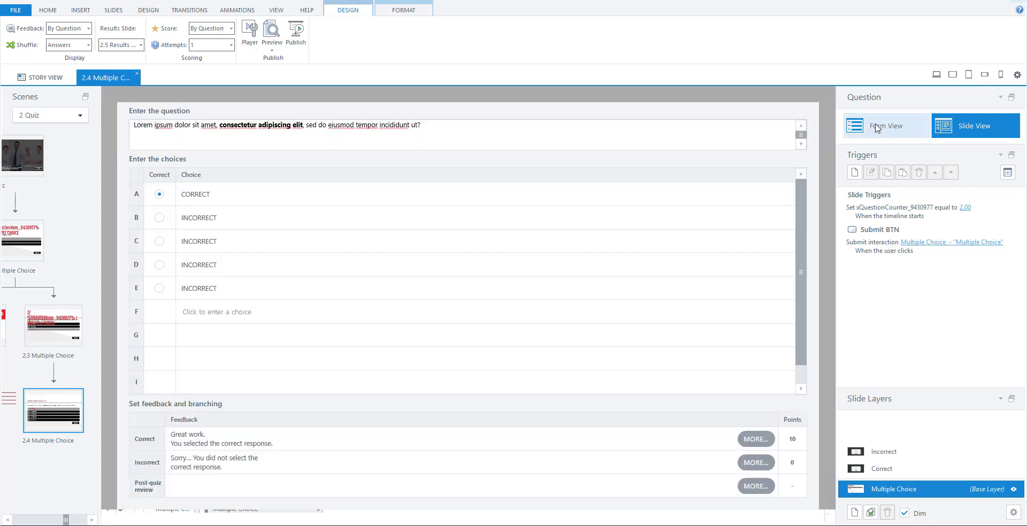
pyautogui.click(202, 194)
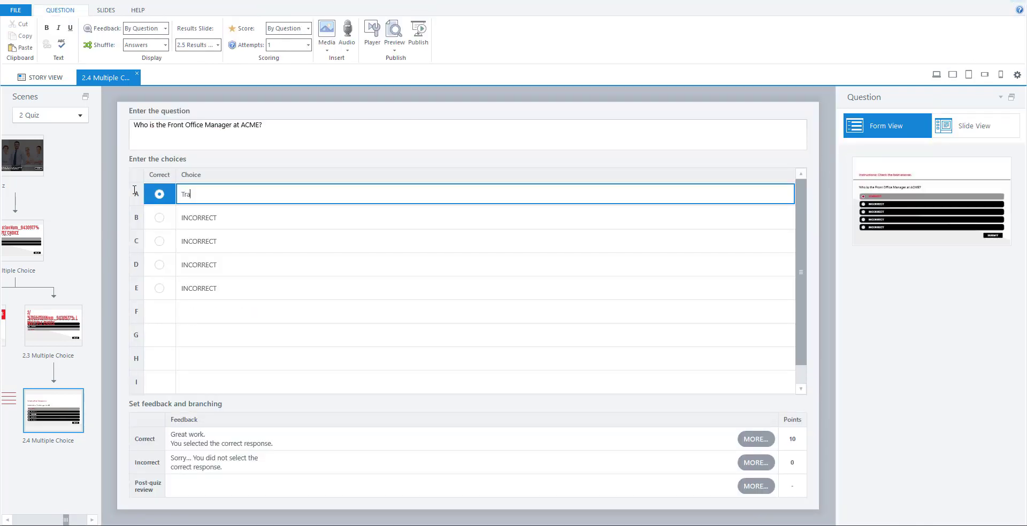
pyautogui.click(194, 219)
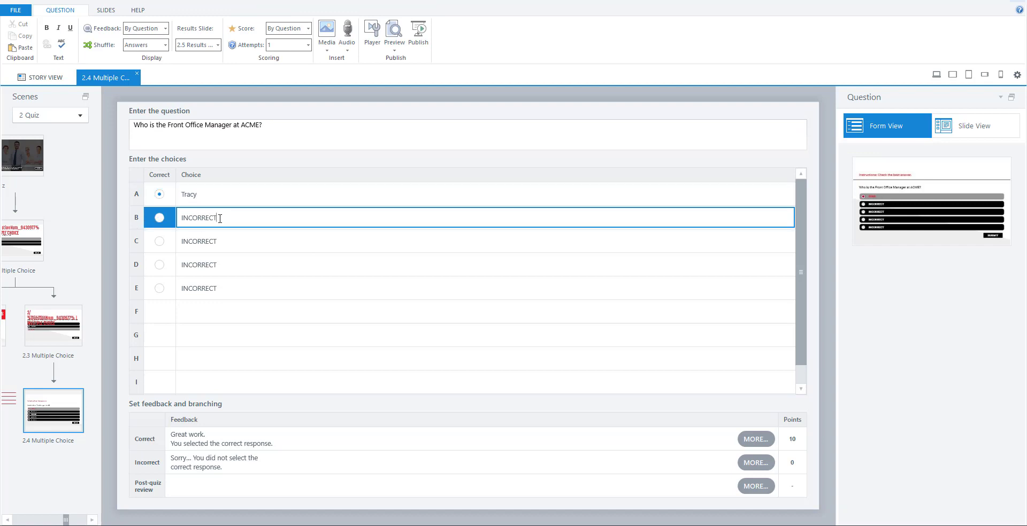
pyautogui.write('Luke')
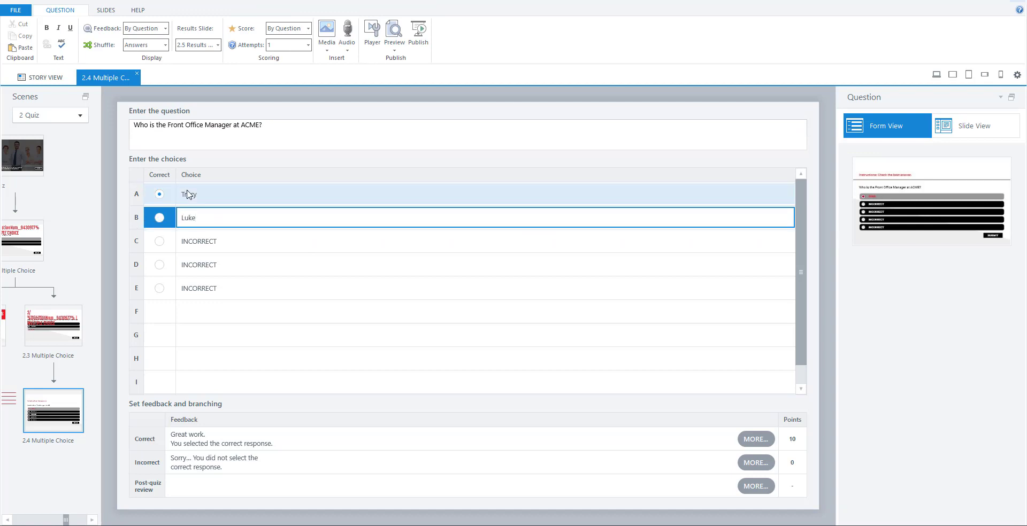
pyautogui.click(201, 240)
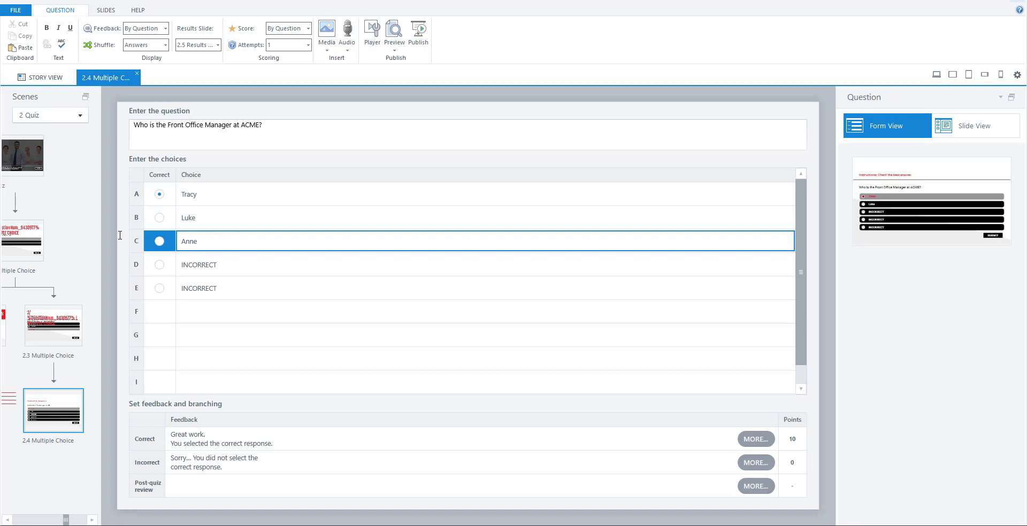
# - Clear the leftover INCORRECT choices D and E, mark choice C as the correct answer and return to the slide view
pyautogui.click(176, 264)
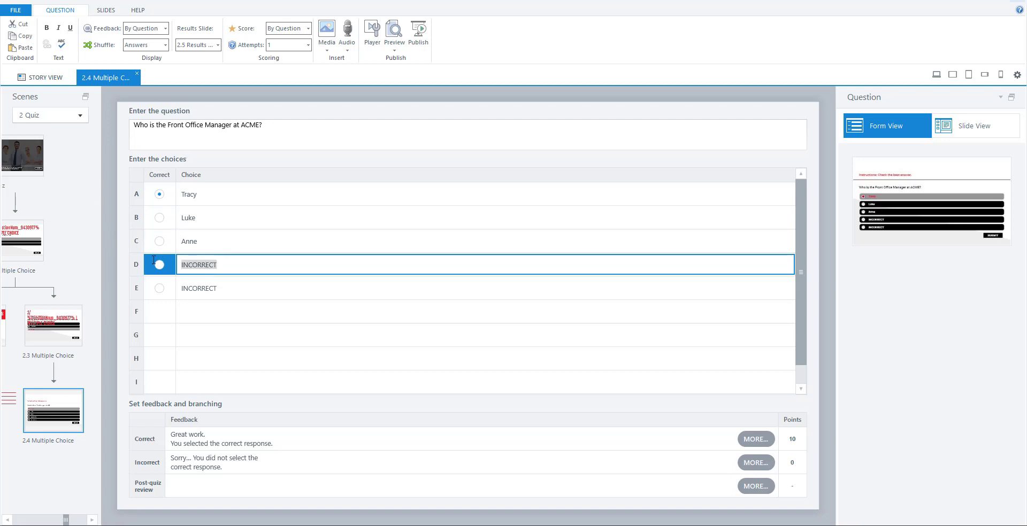
pyautogui.press('Delete')
pyautogui.click(195, 292)
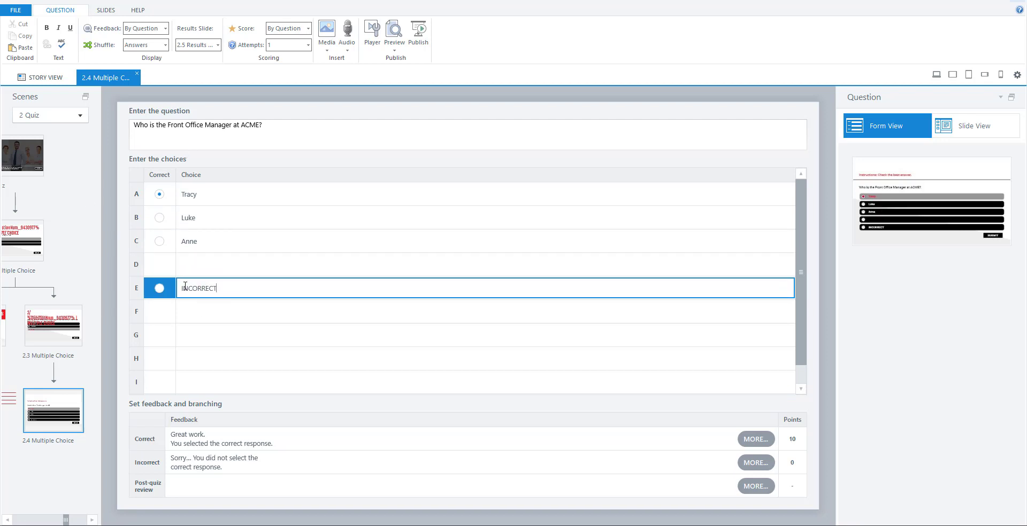
pyautogui.press('Delete')
pyautogui.click(159, 242)
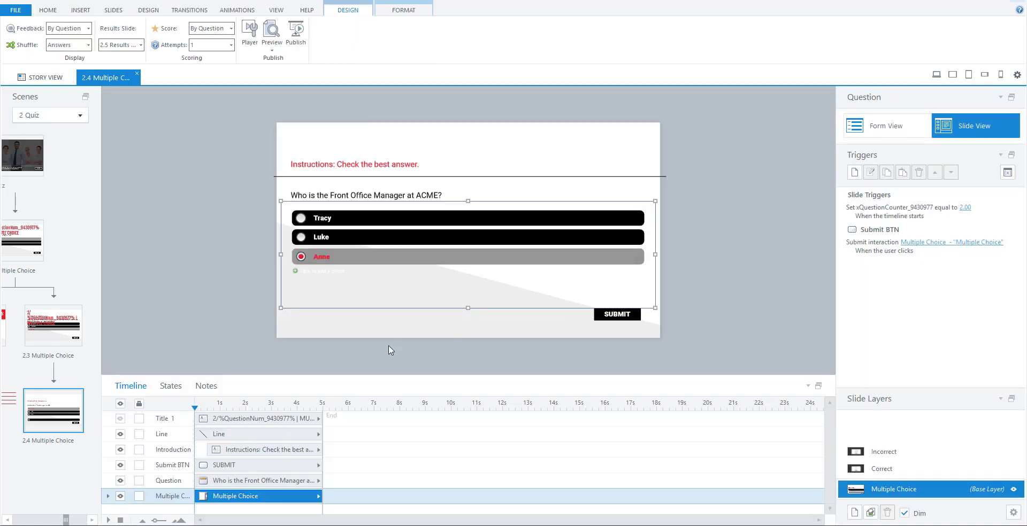
# - Make the hidden title on slide 2.4 visible again
pyautogui.click(120, 418)
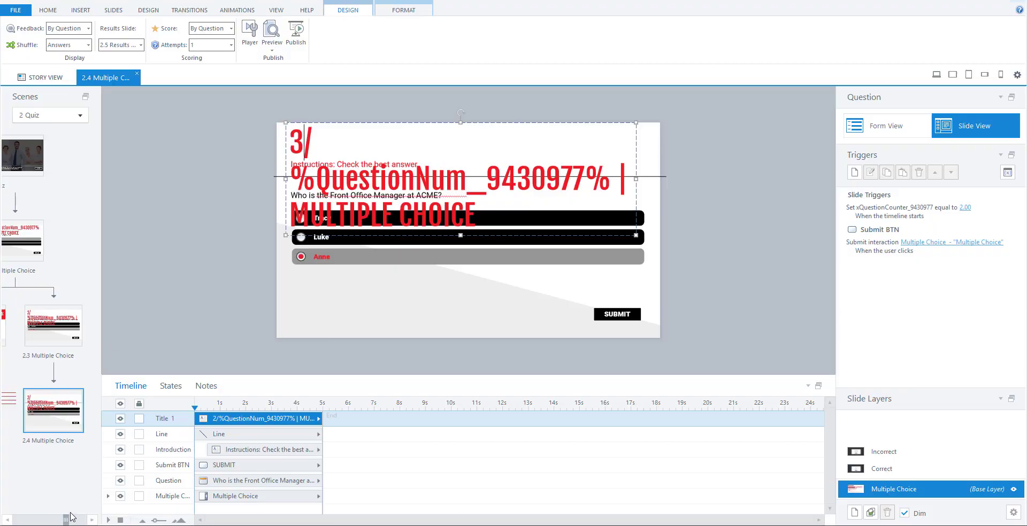
pyautogui.moveTo(70, 516); pyautogui.dragTo(41, 516)
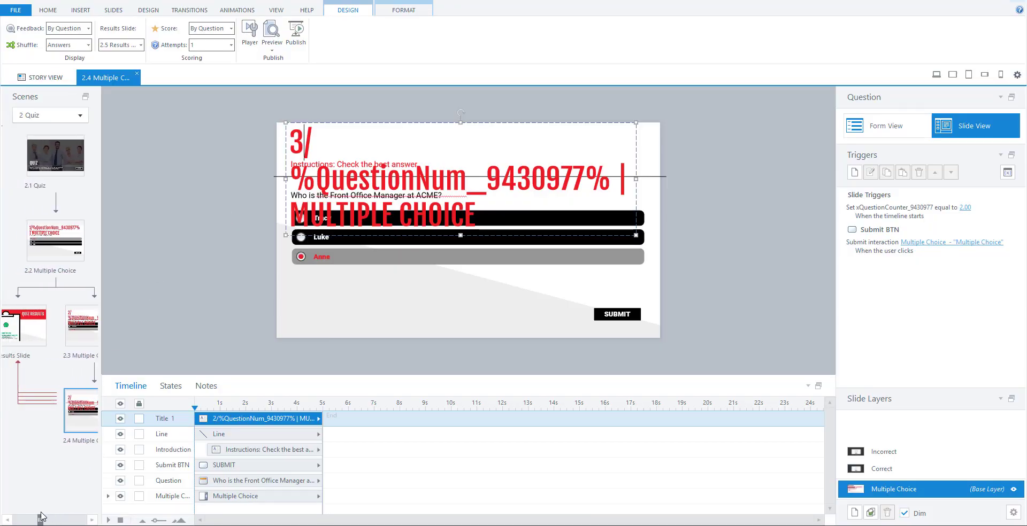